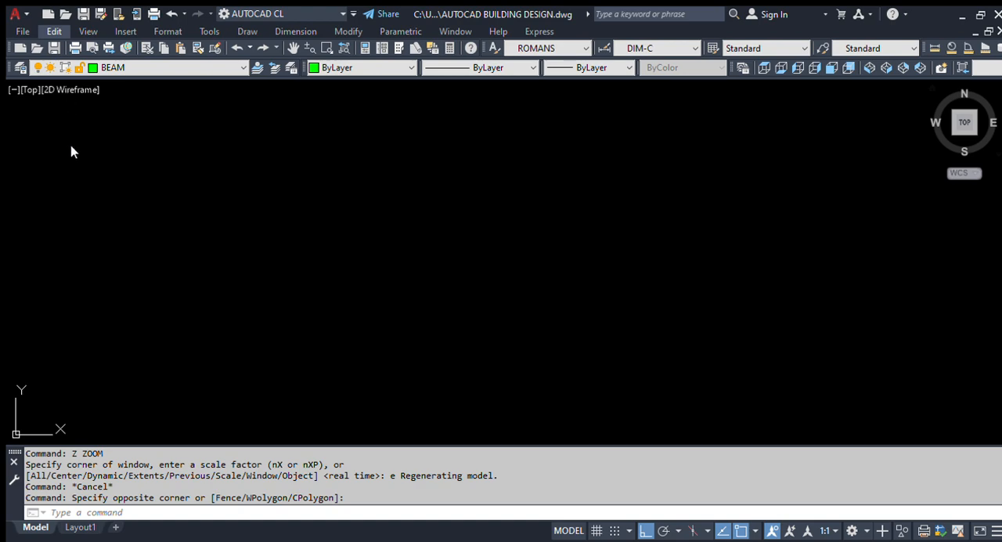
# Step: Paste the copied reference drawing with its empty red frame into the blank model space
pyautogui.hotkey('ctrl', 'v')
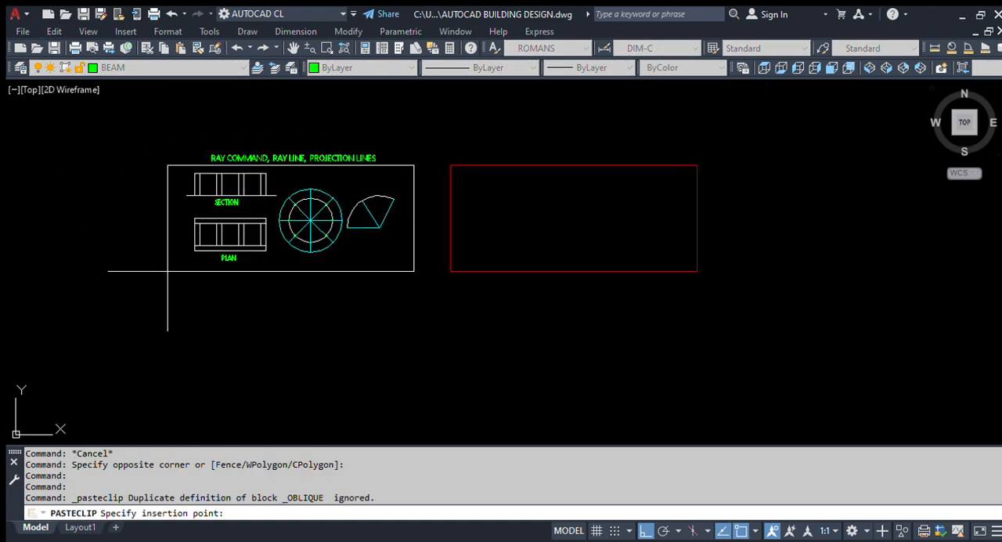
pyautogui.scroll(3, 152, 329)
pyautogui.click(117, 325)
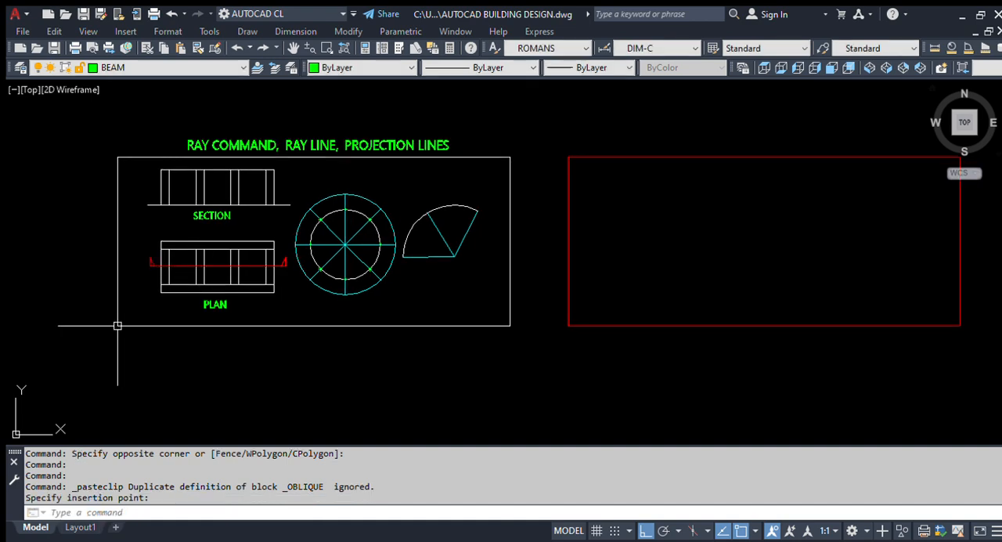
# Step: Examine the plan view in the reference drawing, including its walls, cutting line and label
pyautogui.scroll(2, 145, 173)
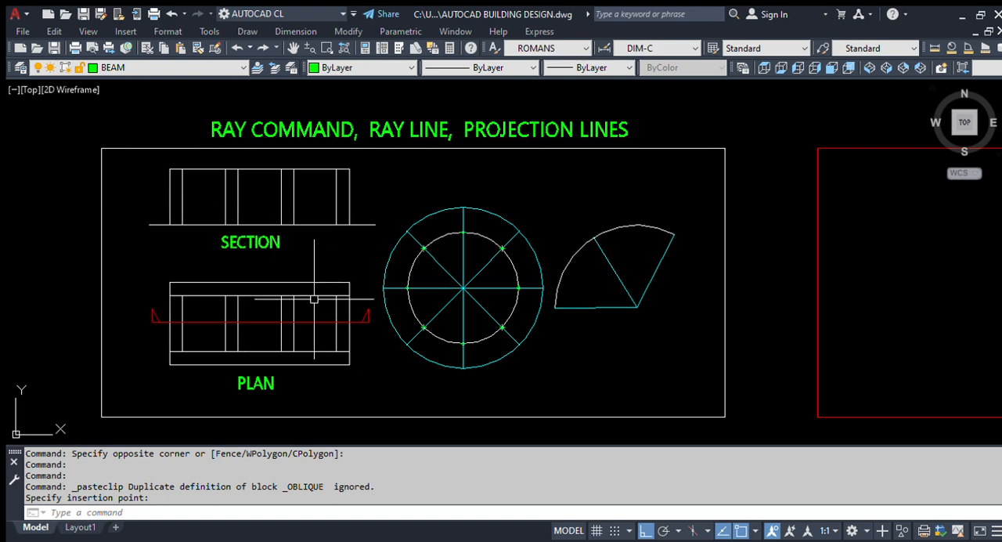
pyautogui.scroll(2, 185, 337)
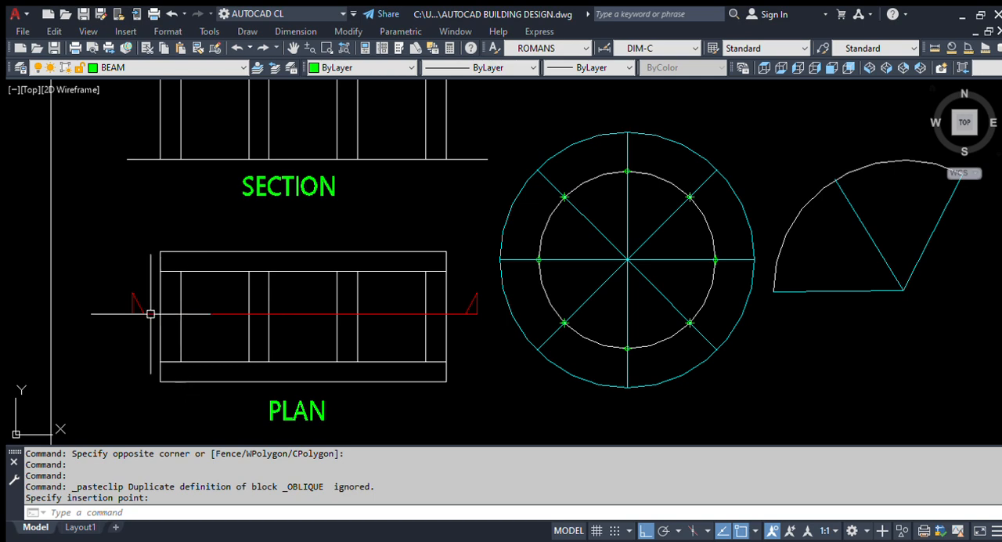
pyautogui.scroll(-4, 161, 316)
pyautogui.scroll(4, 165, 321)
pyautogui.scroll(-2, 216, 298)
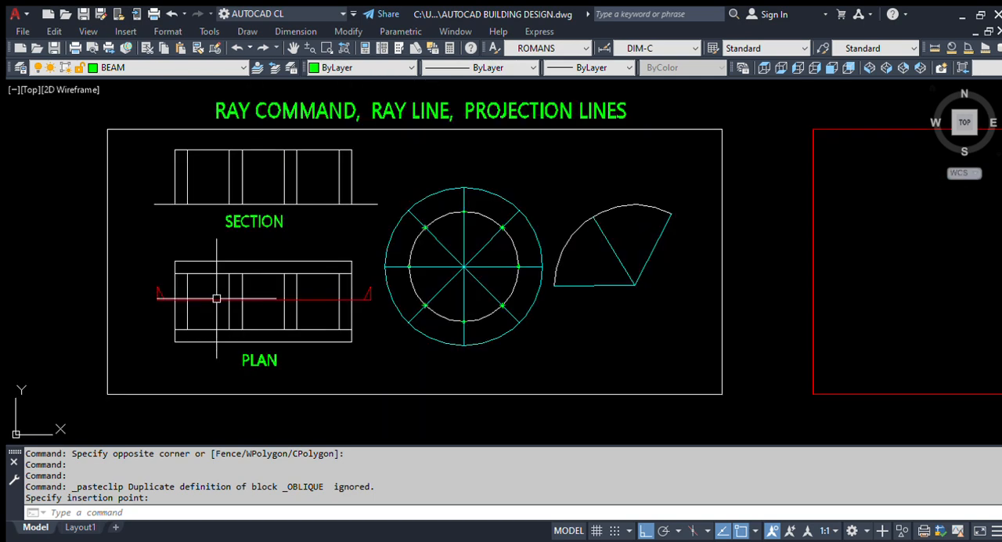
pyautogui.scroll(2, 216, 298)
pyautogui.click(108, 224)
pyautogui.click(540, 439)
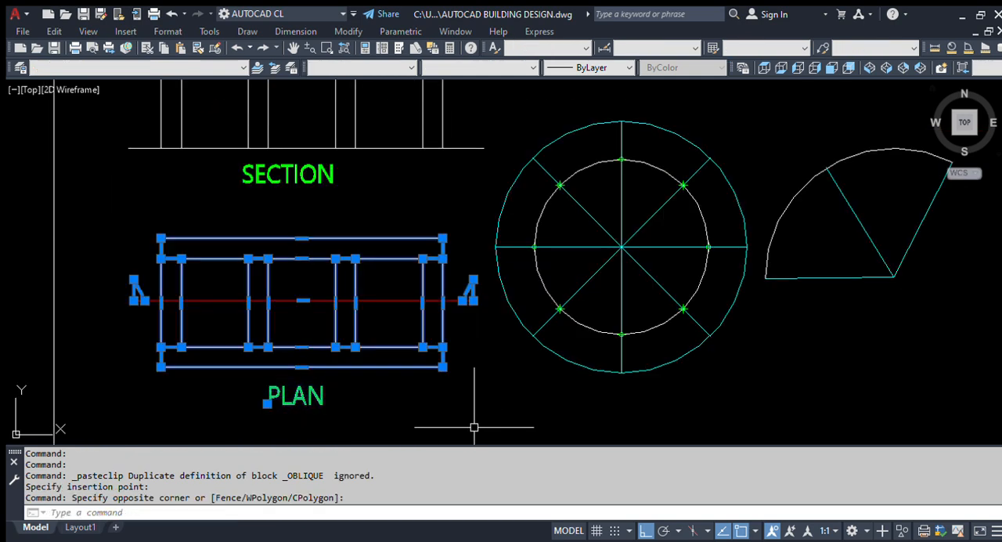
pyautogui.press('Escape')
pyautogui.scroll(-2, 274, 329)
pyautogui.scroll(2, 12, 98)
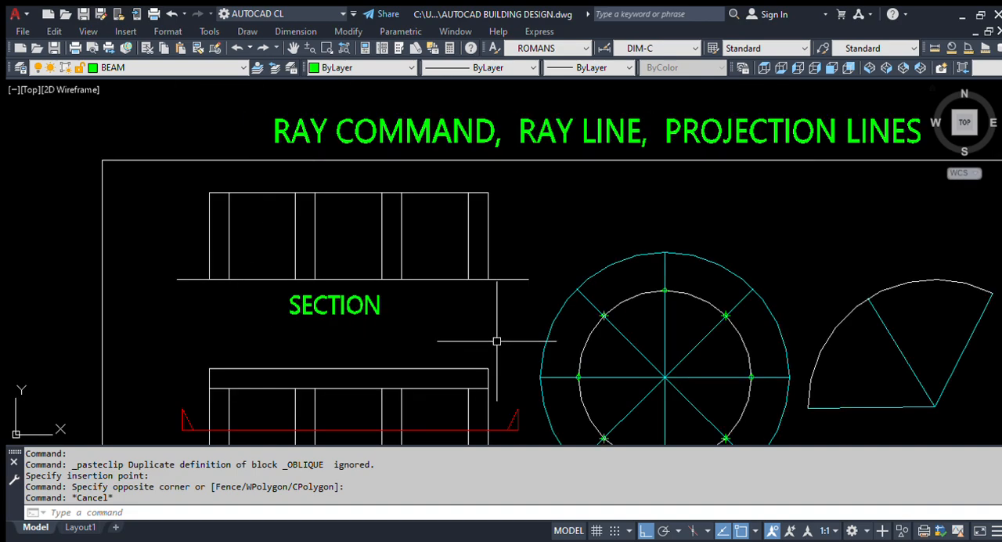
# Step: Compare the reference section view with the red cutting line and wall positions on the plan below it
pyautogui.click(512, 311)
pyautogui.click(277, 211)
pyautogui.press('Escape')
pyautogui.scroll(-2, 280, 279)
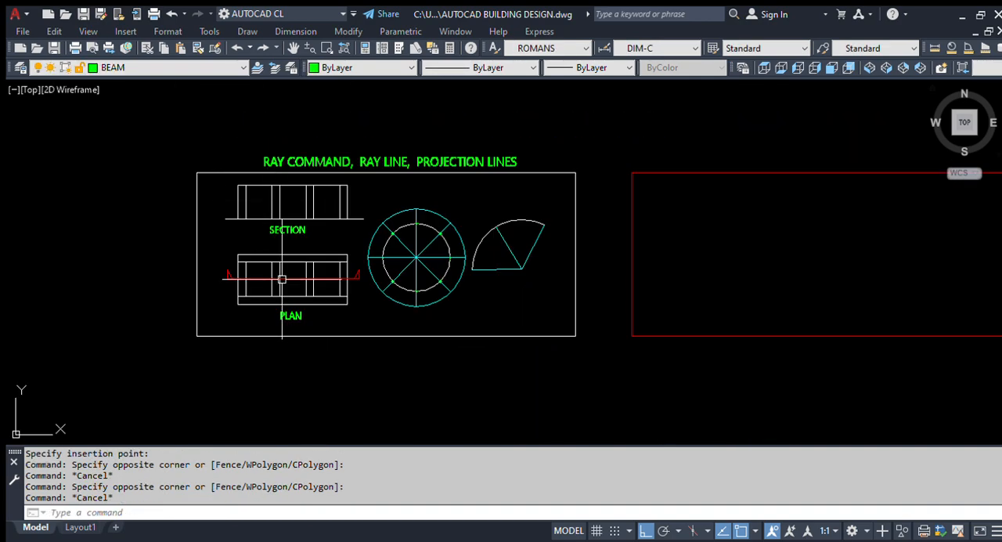
pyautogui.scroll(2, 198, 316)
pyautogui.scroll(-2, 180, 282)
pyautogui.scroll(2, 258, 324)
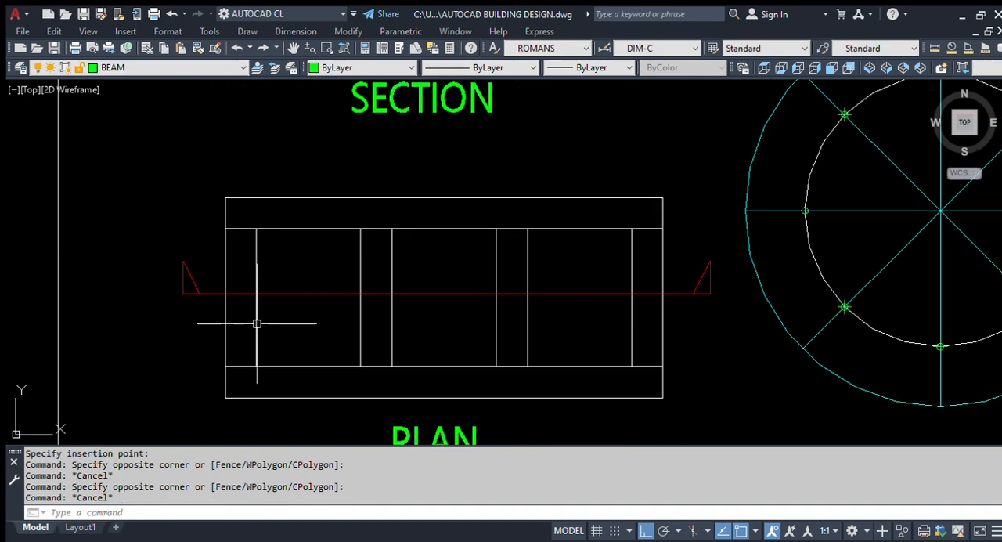
pyautogui.click(336, 313)
pyautogui.click(314, 275)
pyautogui.scroll(-3, 264, 304)
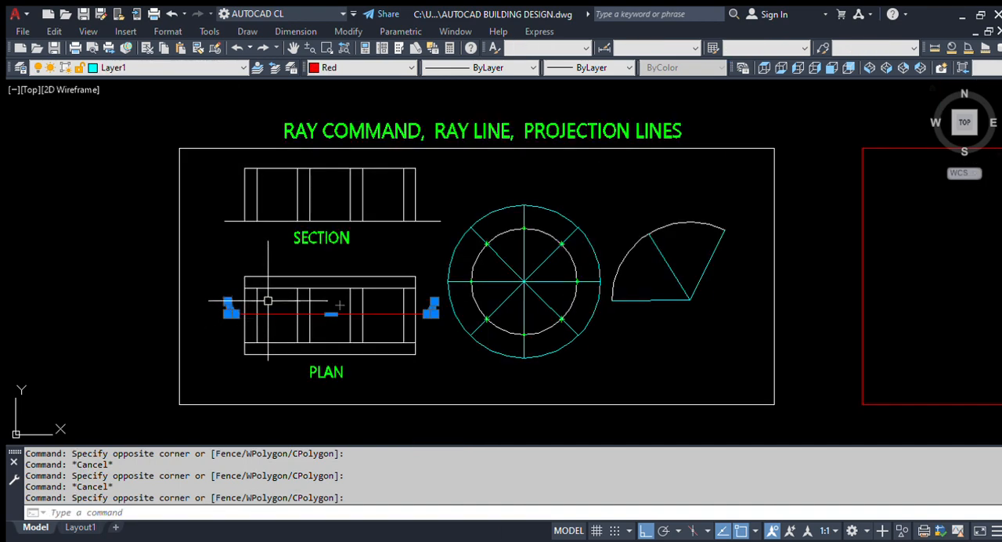
pyautogui.scroll(2, 268, 235)
pyautogui.press('Escape')
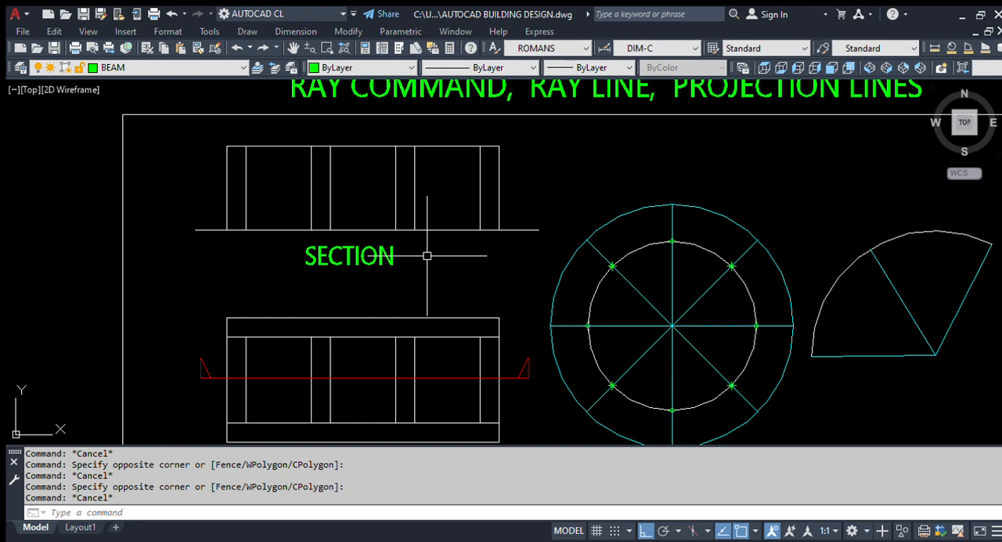
pyautogui.click(515, 269)
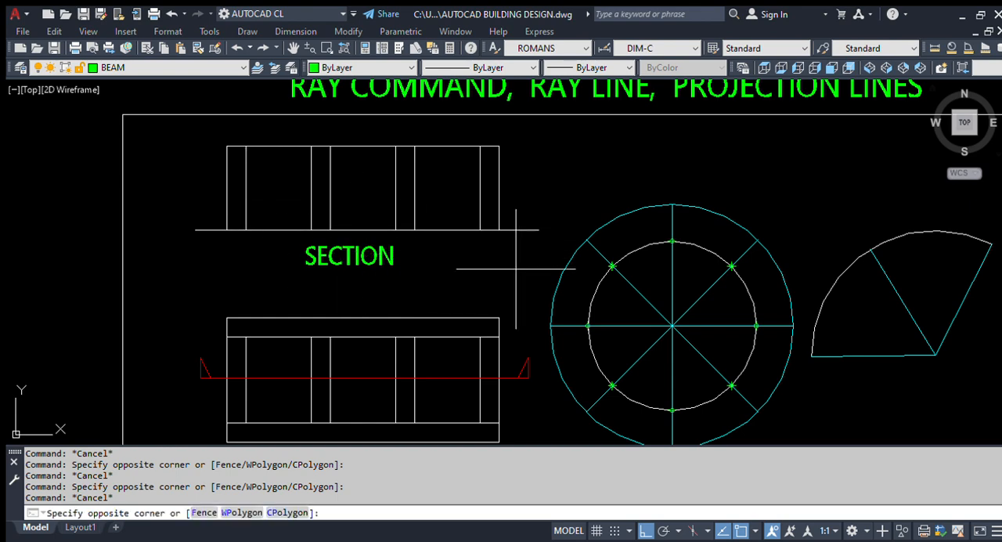
pyautogui.click(218, 146)
pyautogui.press('Escape')
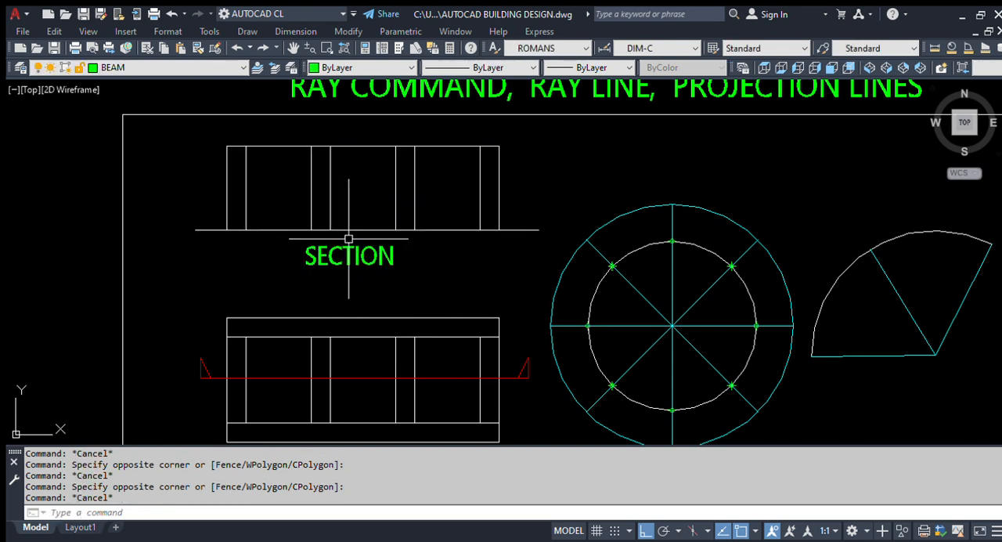
pyautogui.scroll(-5, 193, 219)
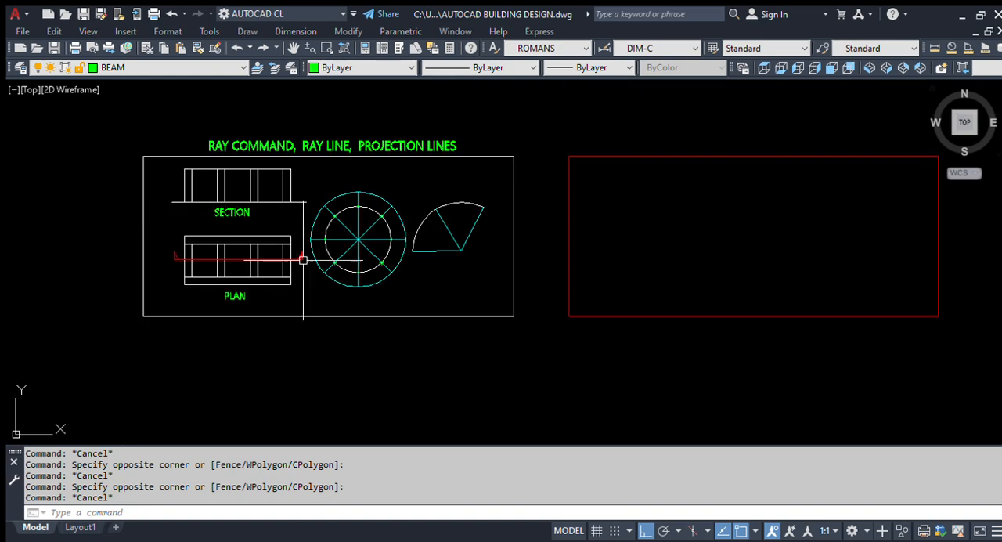
# Step: Examine the circular figure with radial lines, the neighbouring arc figure and the empty red frame beside the reference sheet
pyautogui.scroll(5, 353, 247)
pyautogui.click(463, 368)
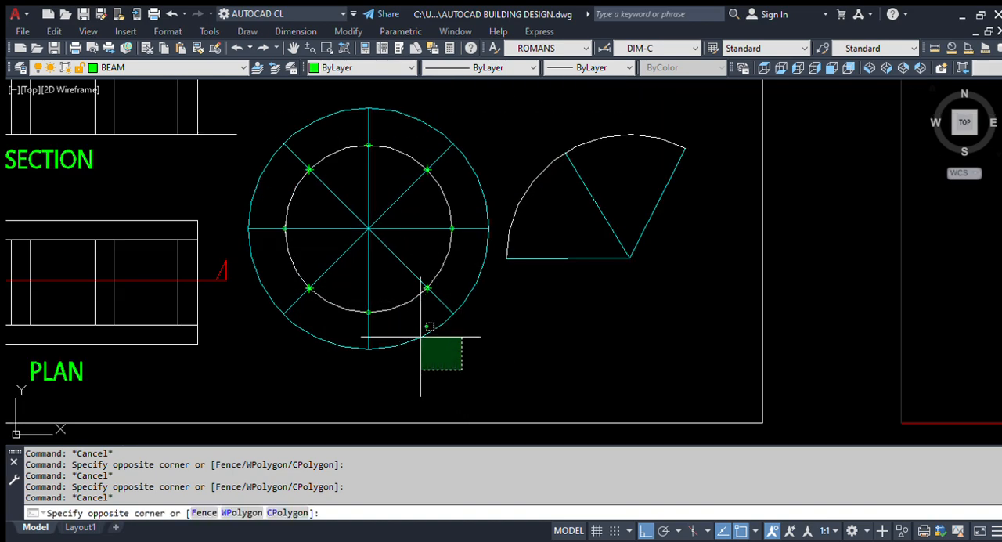
pyautogui.click(286, 105)
pyautogui.press('Escape')
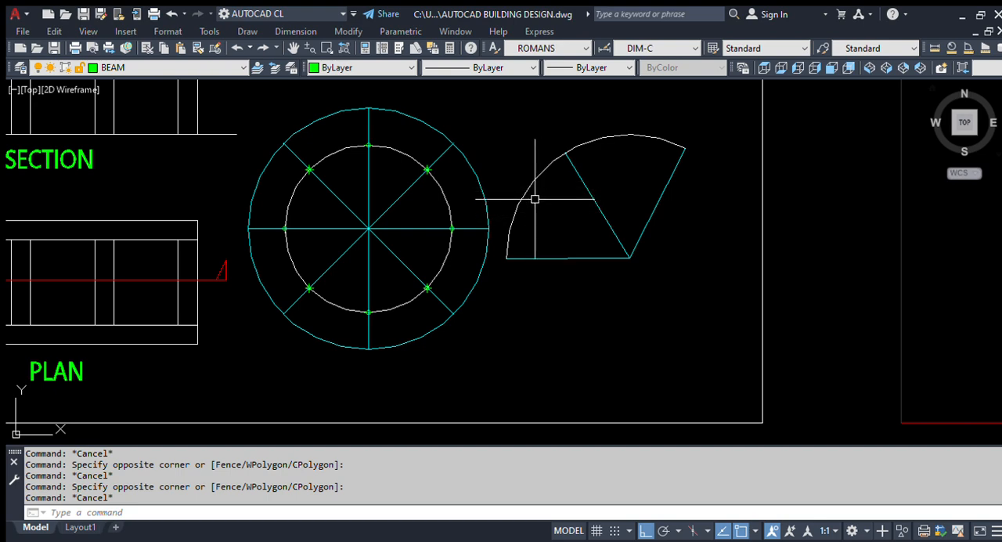
pyautogui.scroll(-2, 535, 211)
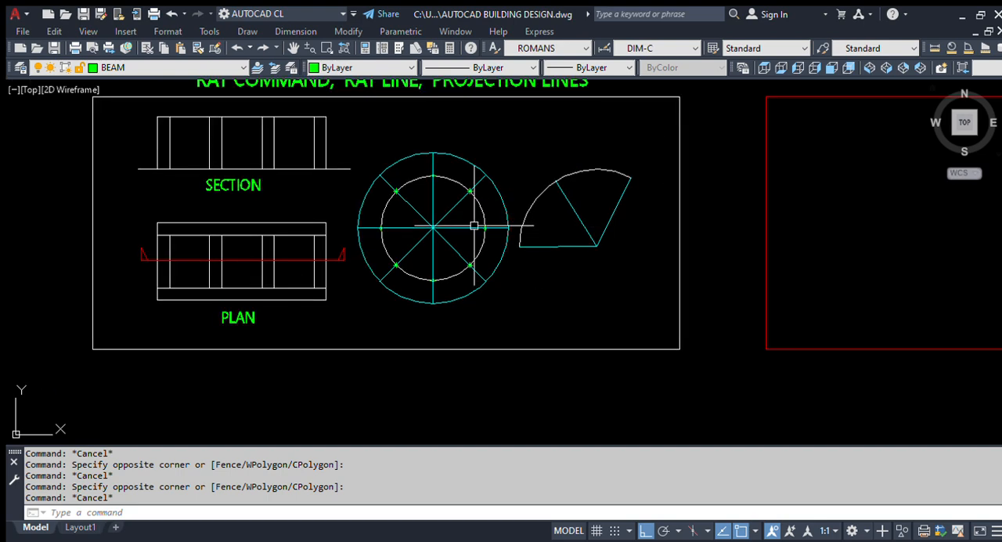
pyautogui.scroll(-1, 532, 226)
pyautogui.moveTo(494, 256); pyautogui.dragTo(408, 259, button='middle')
pyautogui.moveTo(319, 265); pyautogui.dragTo(380, 253, button='middle')
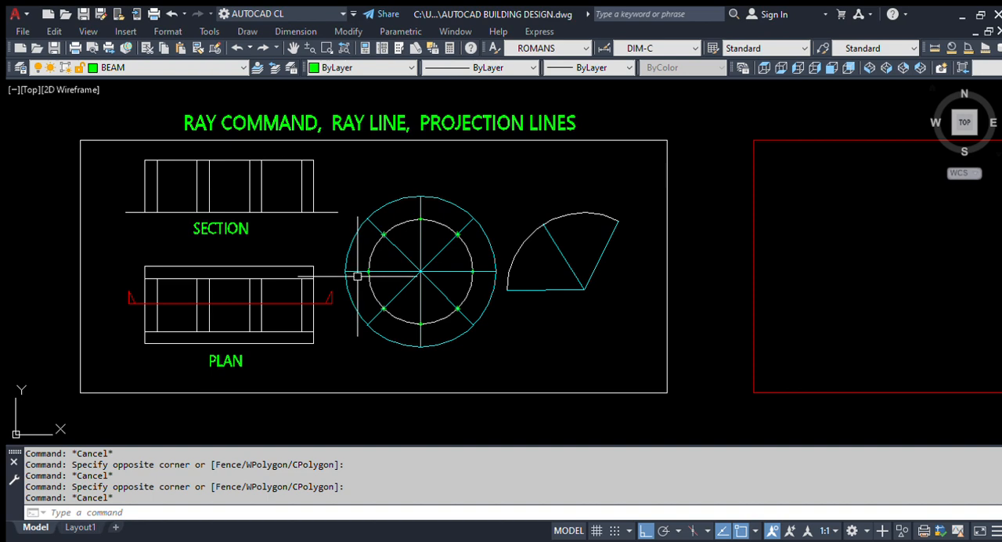
pyautogui.scroll(-4, 230, 251)
pyautogui.scroll(2, 397, 268)
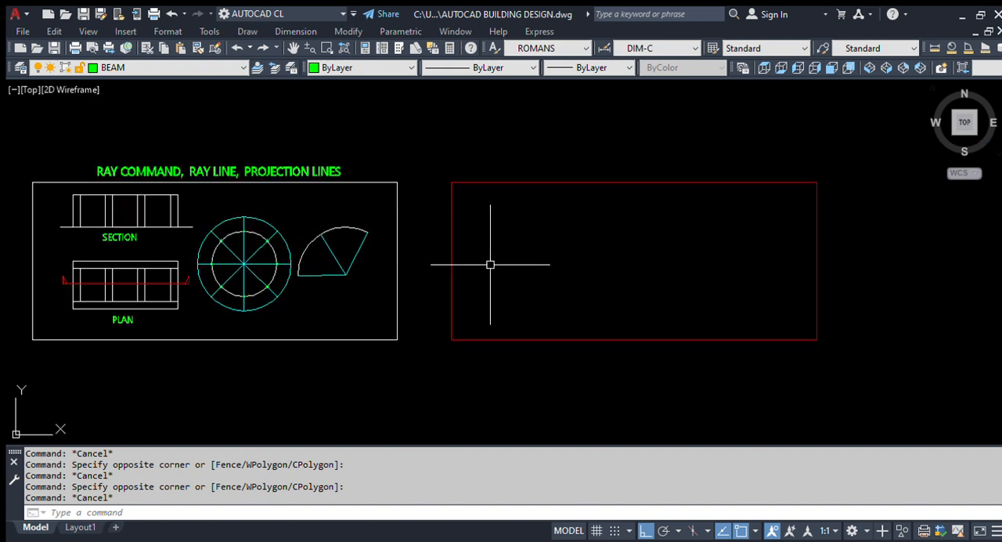
pyautogui.moveTo(447, 273); pyautogui.dragTo(498, 285, button='middle')
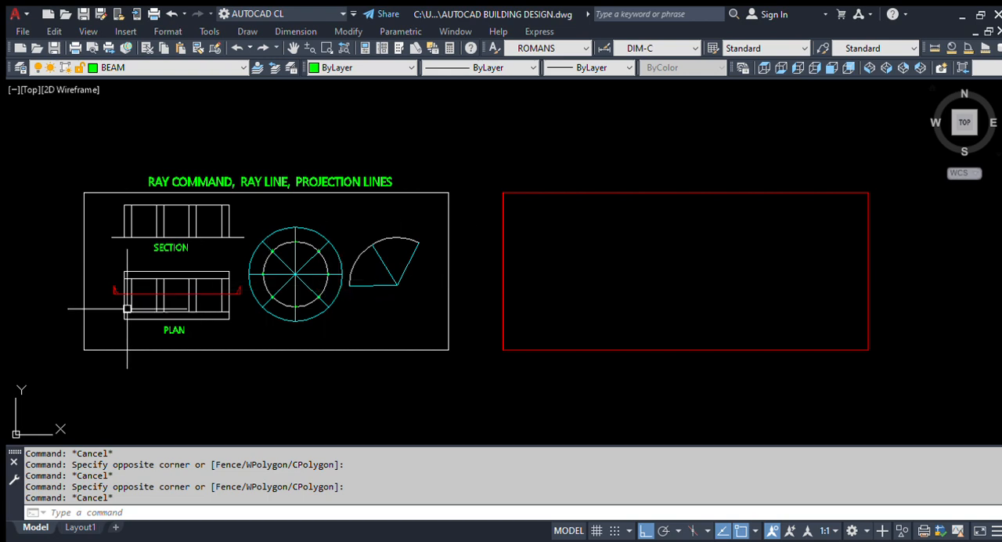
# Step: Copy the reference plan with its red cutting line and PLAN label into the lower left area of the empty red frame
pyautogui.scroll(2, 126, 296)
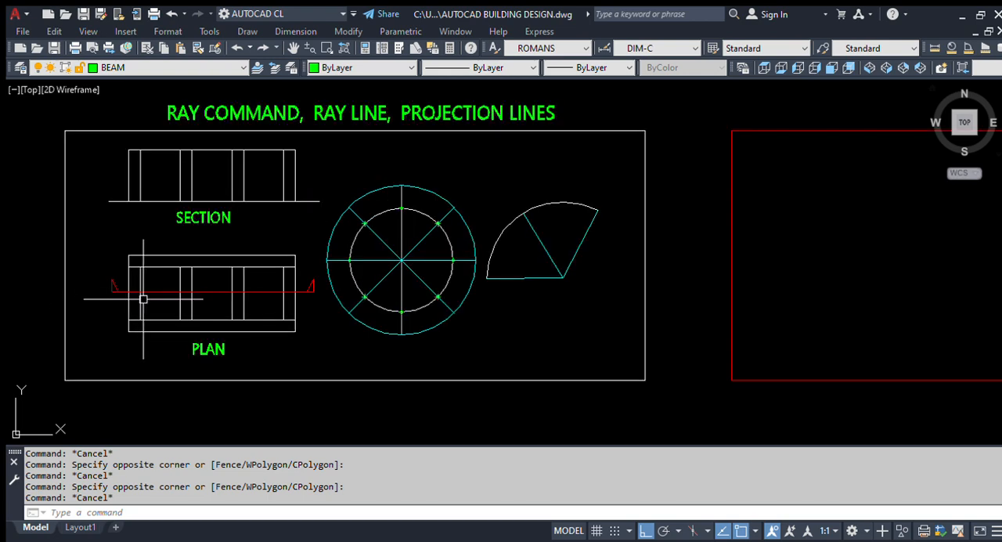
pyautogui.write('co')
pyautogui.press('Return')
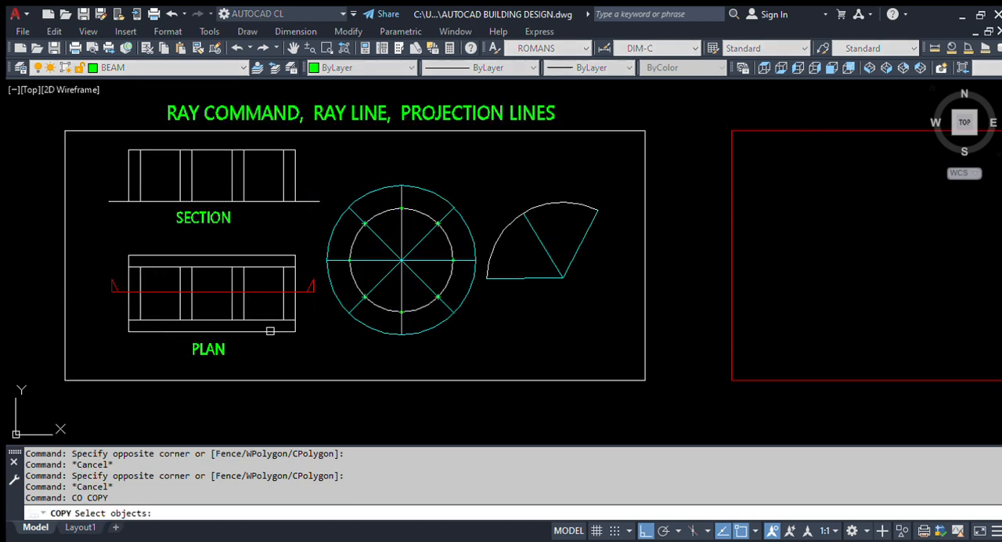
pyautogui.scroll(2, 269, 333)
pyautogui.click(339, 389)
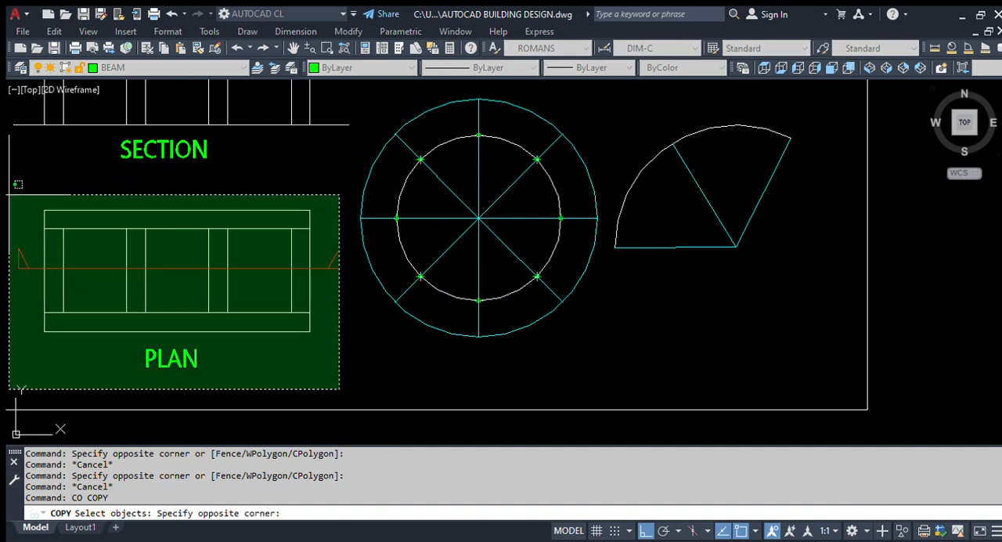
pyautogui.click(34, 198)
pyautogui.click(354, 354)
pyautogui.click(291, 258)
pyautogui.press('Return')
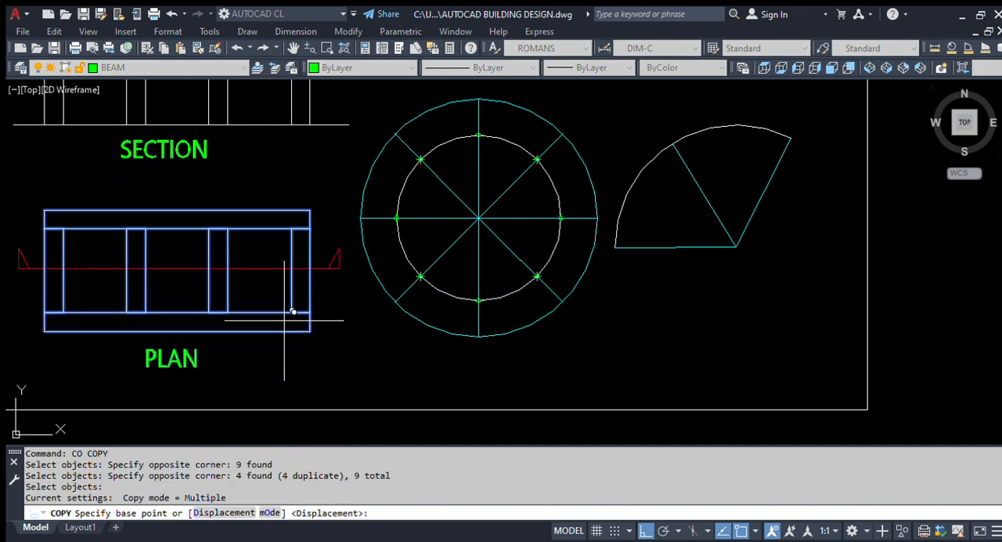
pyautogui.click(284, 320)
pyautogui.scroll(-4, 131, 283)
pyautogui.moveTo(540, 302); pyautogui.dragTo(388, 298, button='middle')
pyautogui.click(448, 290)
pyautogui.press('Escape')
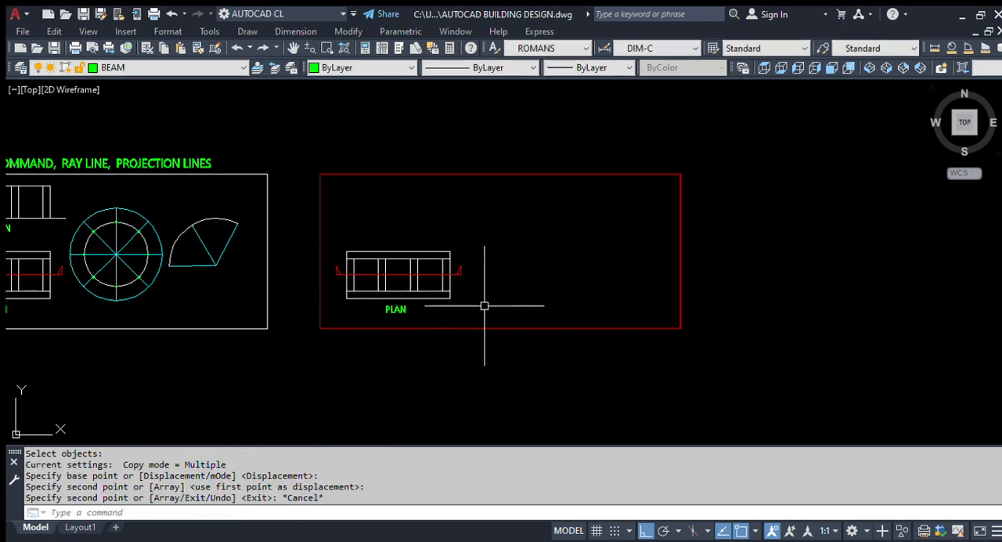
# Step: Inspect the copied plan's wall lines and red cutting line inside the red frame
pyautogui.scroll(7, 365, 277)
pyautogui.scroll(-5, 293, 297)
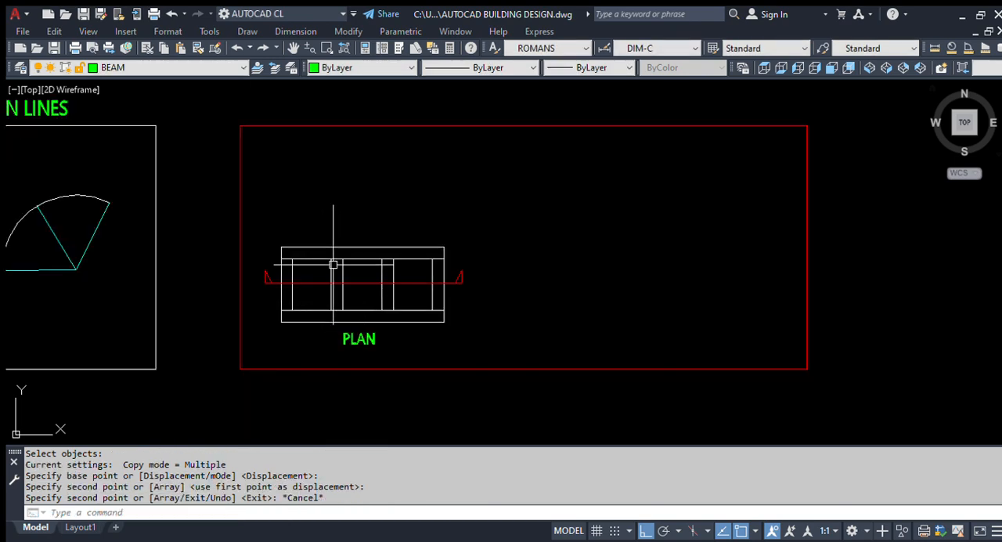
pyautogui.scroll(2, 274, 299)
pyautogui.scroll(4, 291, 275)
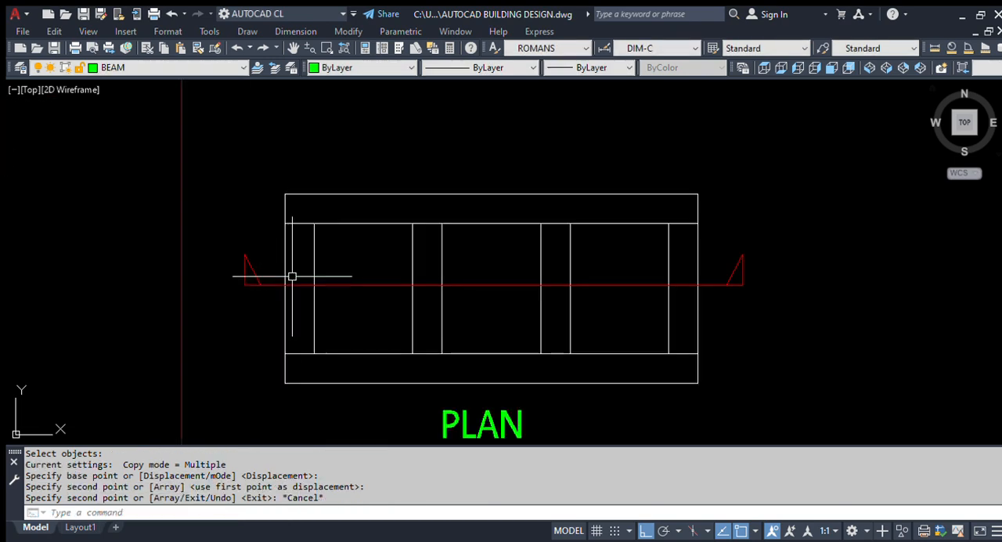
pyautogui.click(262, 314)
pyautogui.click(195, 215)
pyautogui.scroll(-3, 224, 266)
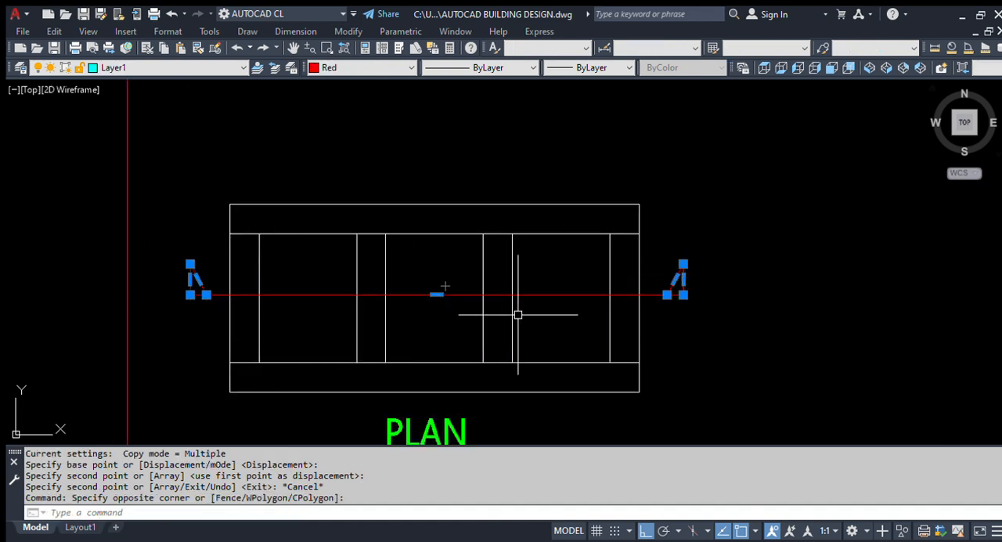
pyautogui.press('Escape')
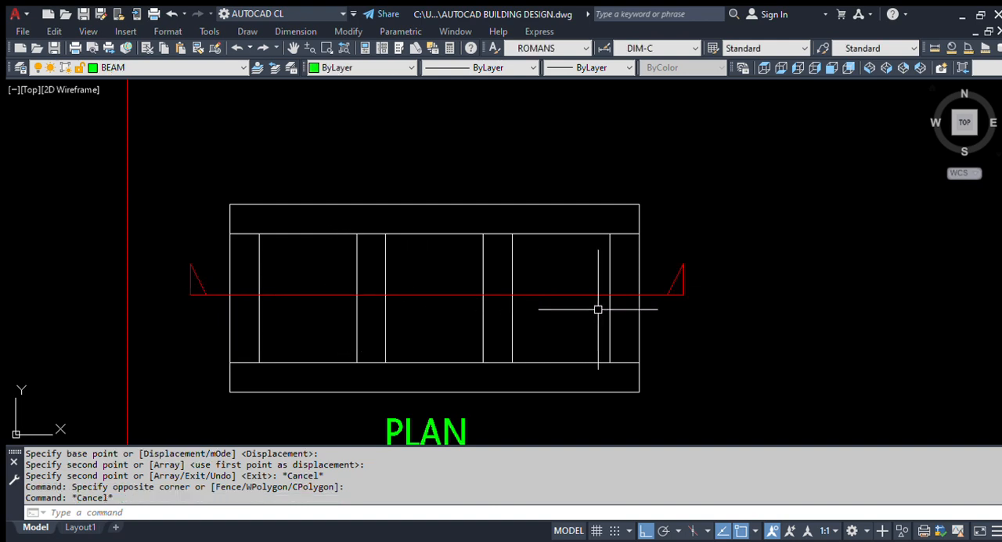
pyautogui.scroll(-2, 525, 286)
pyautogui.scroll(2, 431, 285)
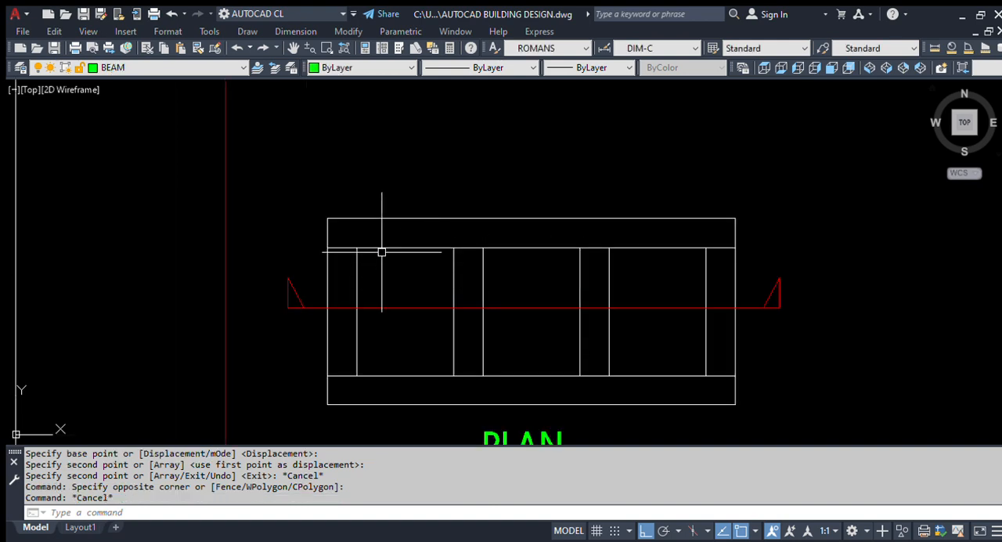
pyautogui.scroll(-2, 359, 243)
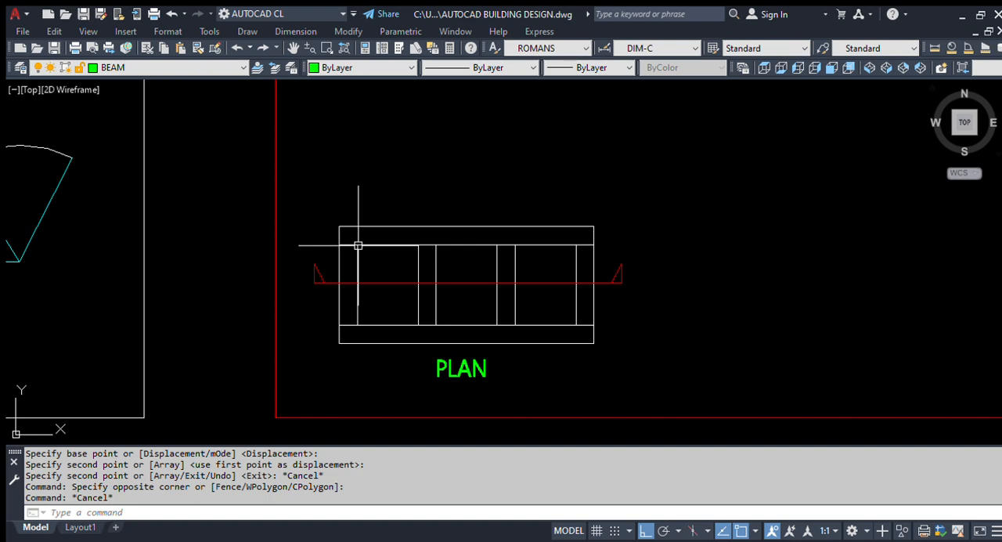
# Step: Draw a vertical ray upward from where the copied plan's leftmost wall face meets the inner line of its upper wall
pyautogui.write('r')
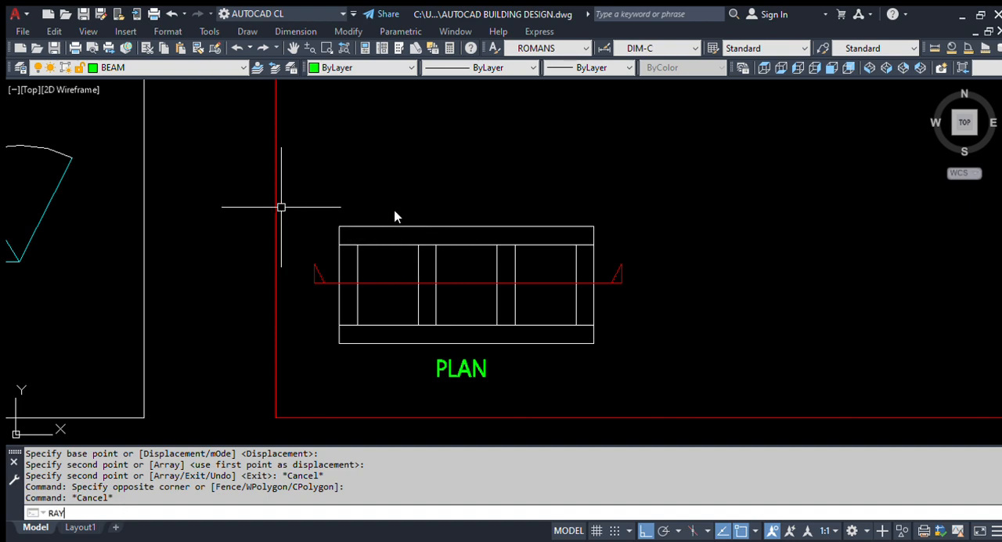
pyautogui.press('Return')
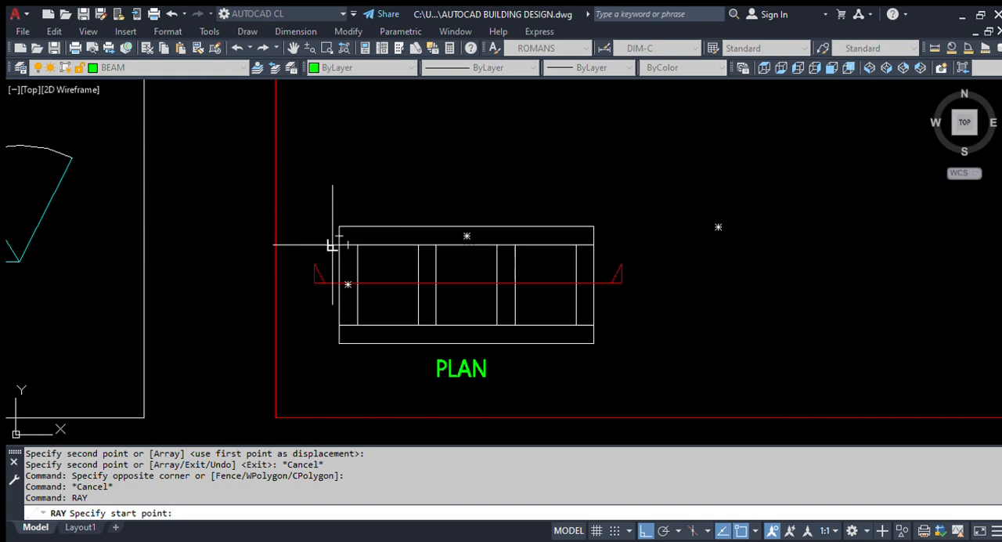
pyautogui.scroll(-3, 342, 286)
pyautogui.scroll(3, 332, 315)
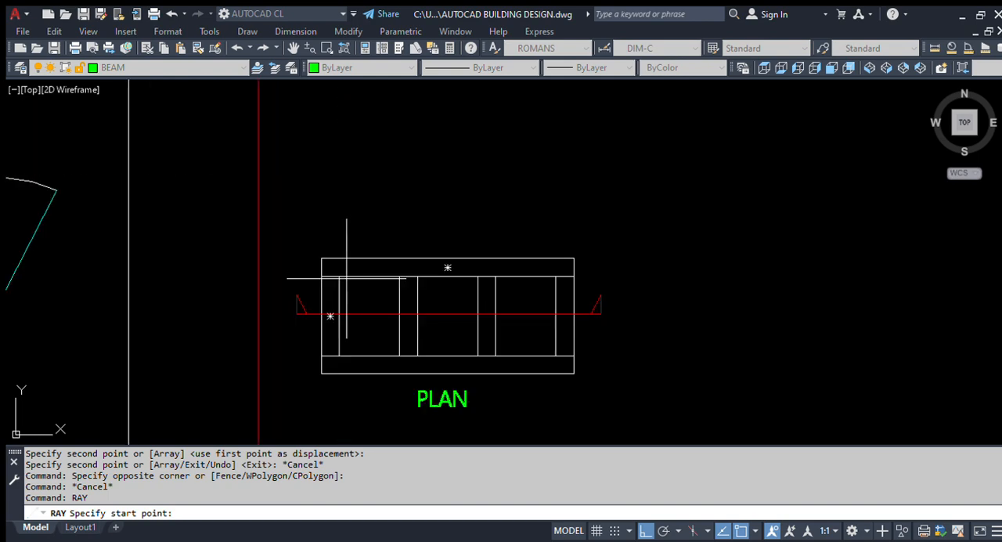
pyautogui.scroll(2, 320, 307)
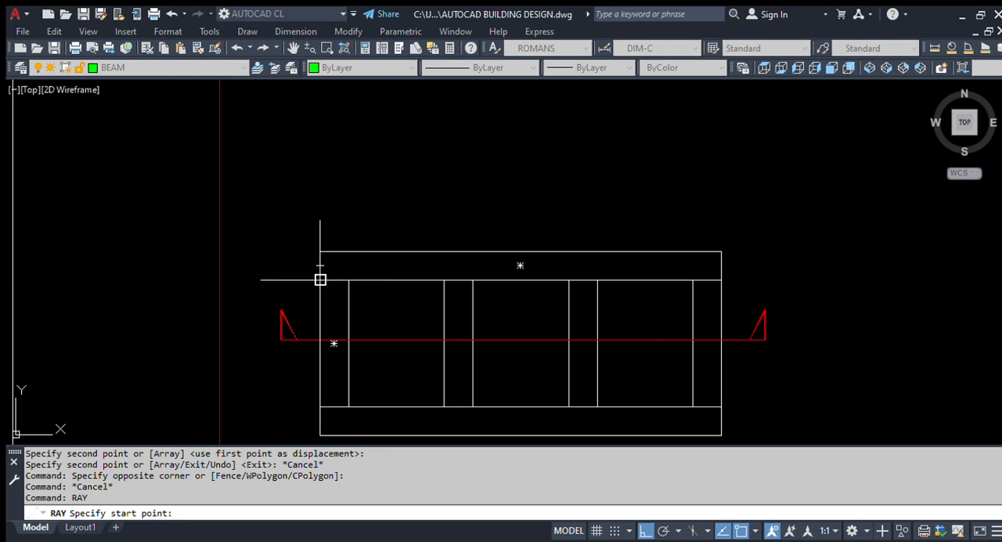
pyautogui.scroll(-3, 331, 333)
pyautogui.scroll(3, 350, 332)
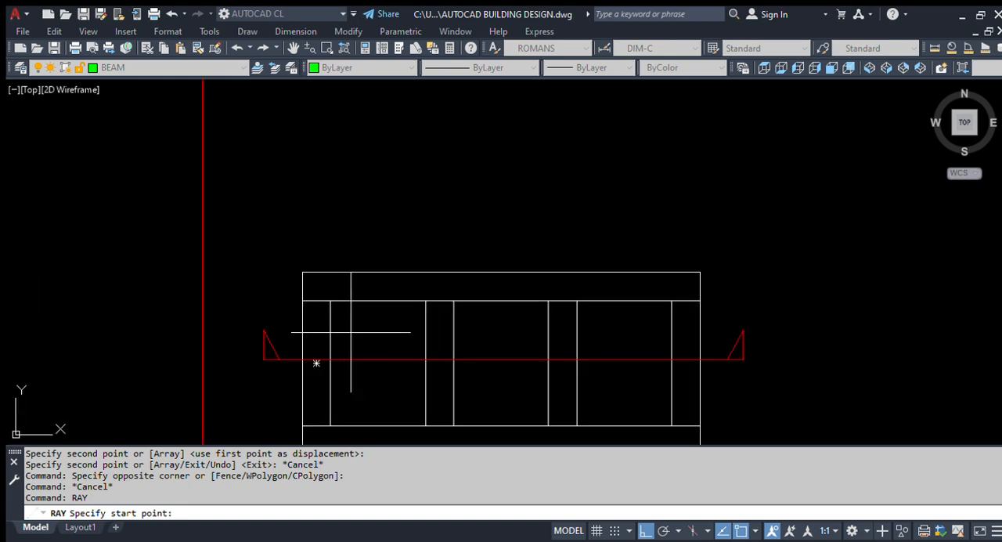
pyautogui.click(302, 300)
pyautogui.scroll(-3, 324, 338)
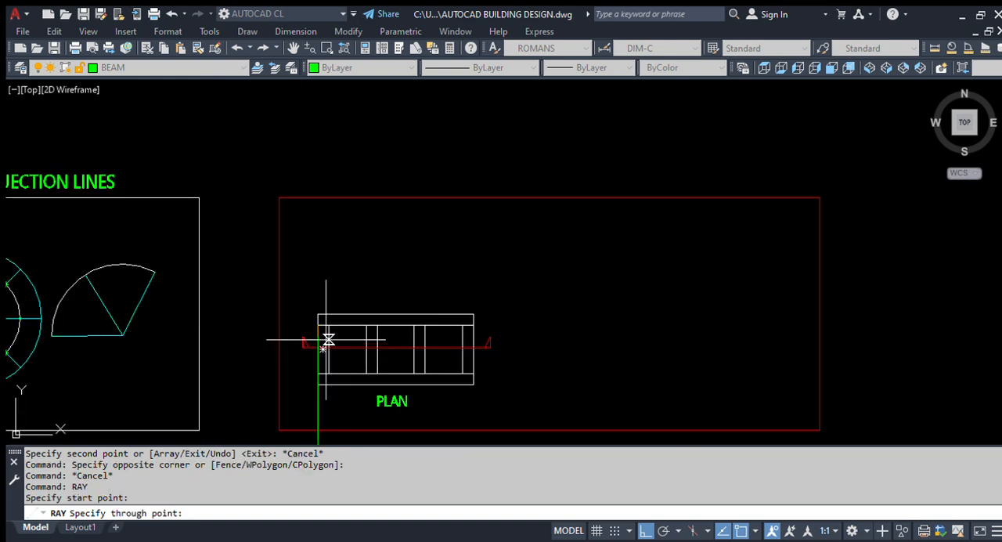
pyautogui.click(342, 261)
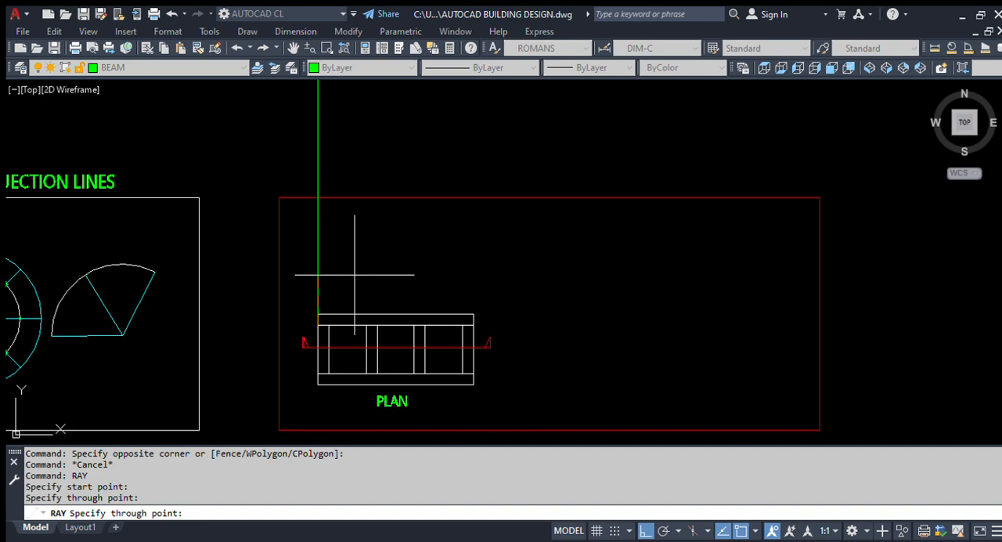
pyautogui.press('Escape')
# Step: Draw a second vertical ray upward from the inner face of the leftmost wall at the upper wall's inner line
pyautogui.scroll(4, 340, 320)
pyautogui.press('Return')
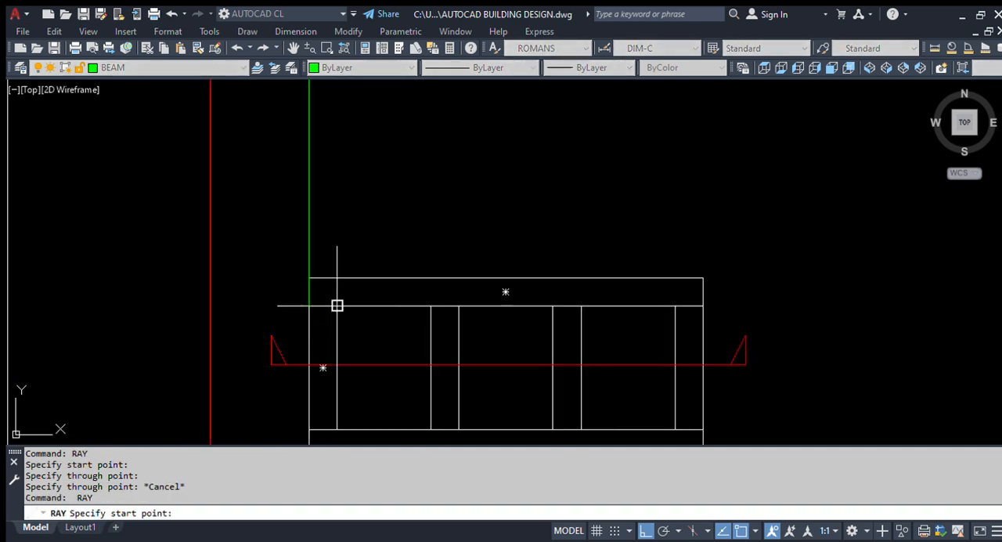
pyautogui.click(337, 305)
pyautogui.scroll(-2, 352, 215)
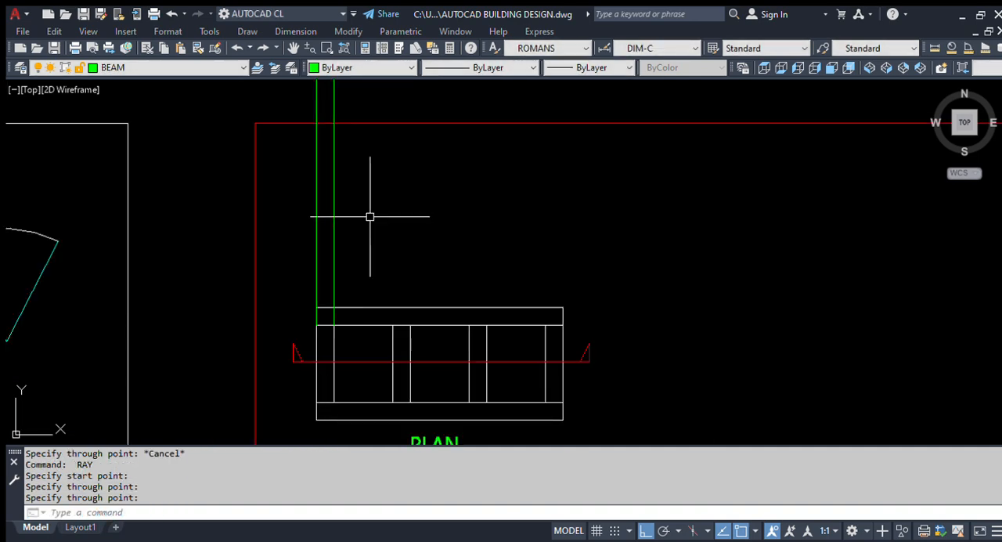
pyautogui.scroll(-4, 350, 336)
pyautogui.press('Escape')
# Step: Examine how the two rays extend upward from the copied plan and beyond the red frame
pyautogui.scroll(4, 341, 320)
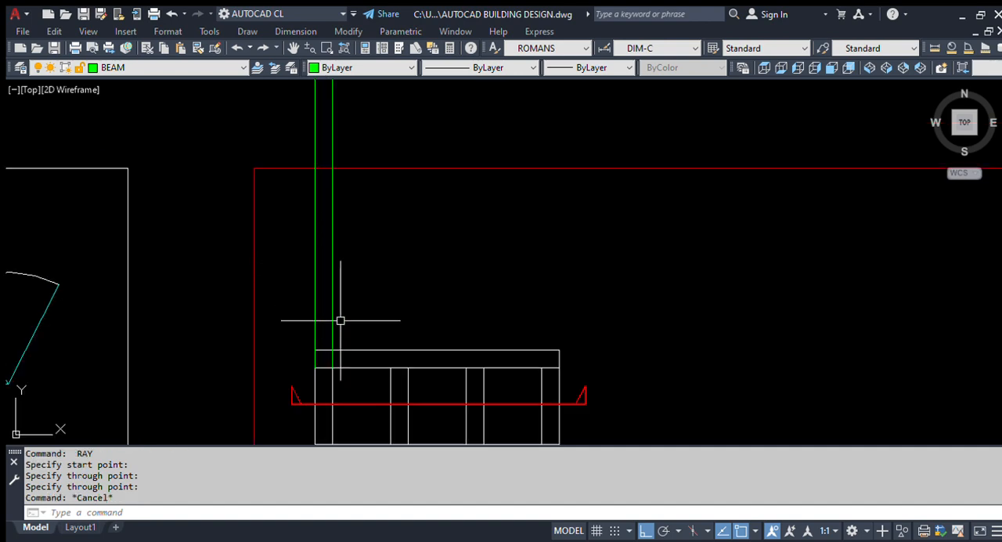
pyautogui.click(354, 278)
pyautogui.click(292, 294)
pyautogui.press('Escape')
pyautogui.scroll(2, 400, 412)
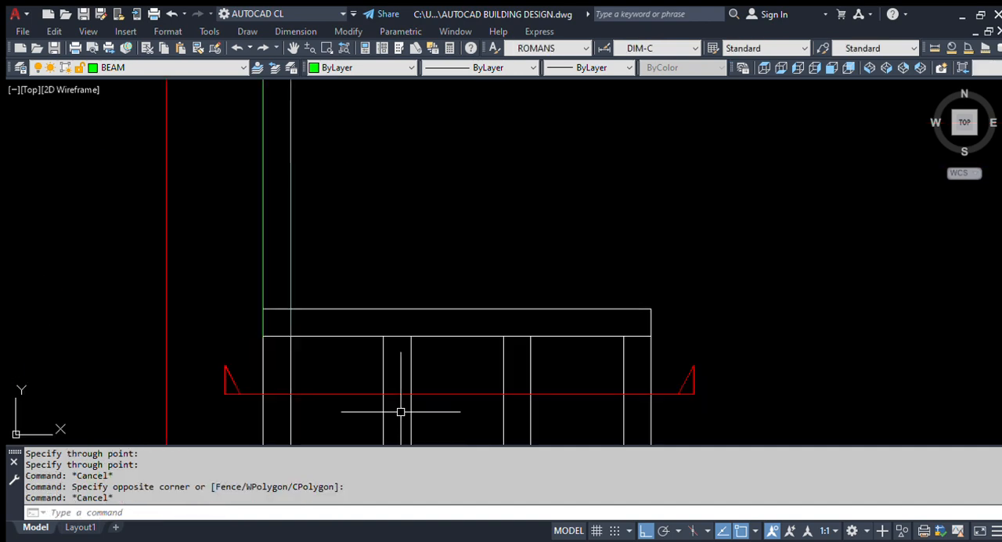
pyautogui.scroll(-4, 294, 338)
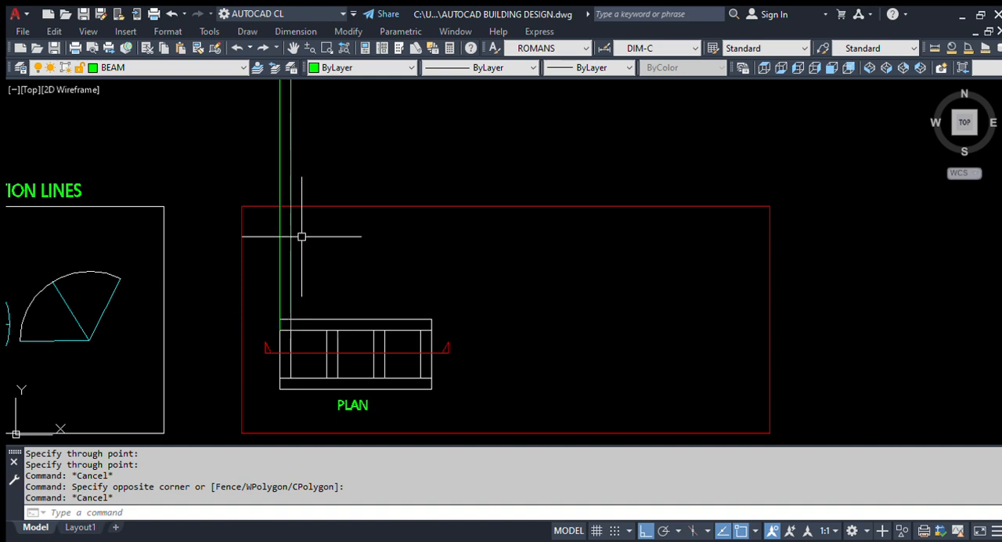
pyautogui.scroll(-4, 306, 302)
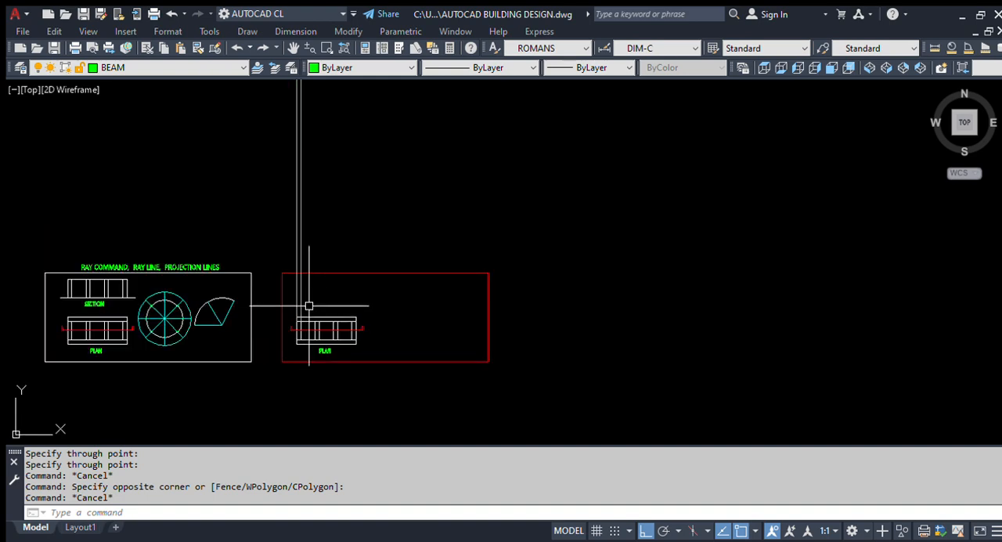
pyautogui.scroll(4, 295, 333)
pyautogui.scroll(-5, 302, 347)
pyautogui.scroll(5, 302, 354)
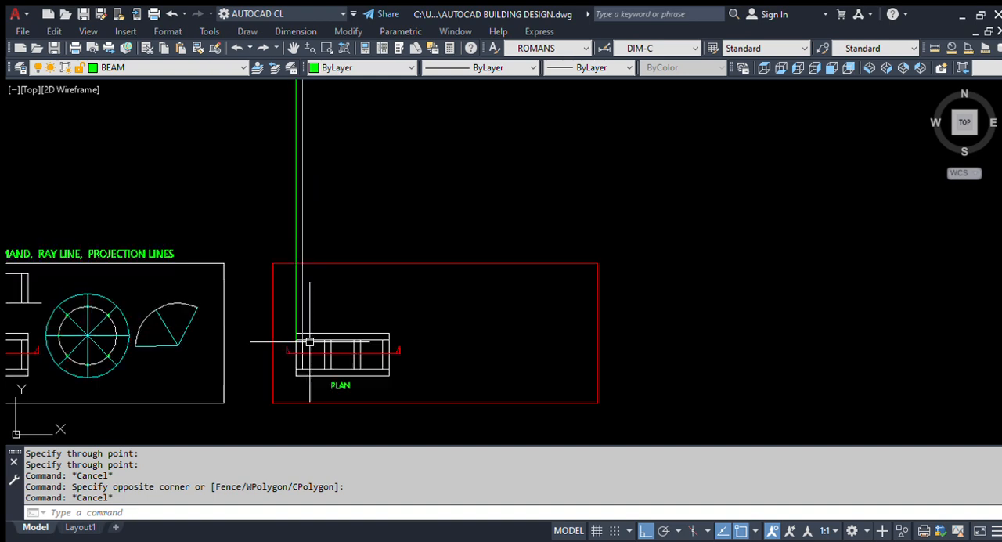
pyautogui.scroll(4, 311, 335)
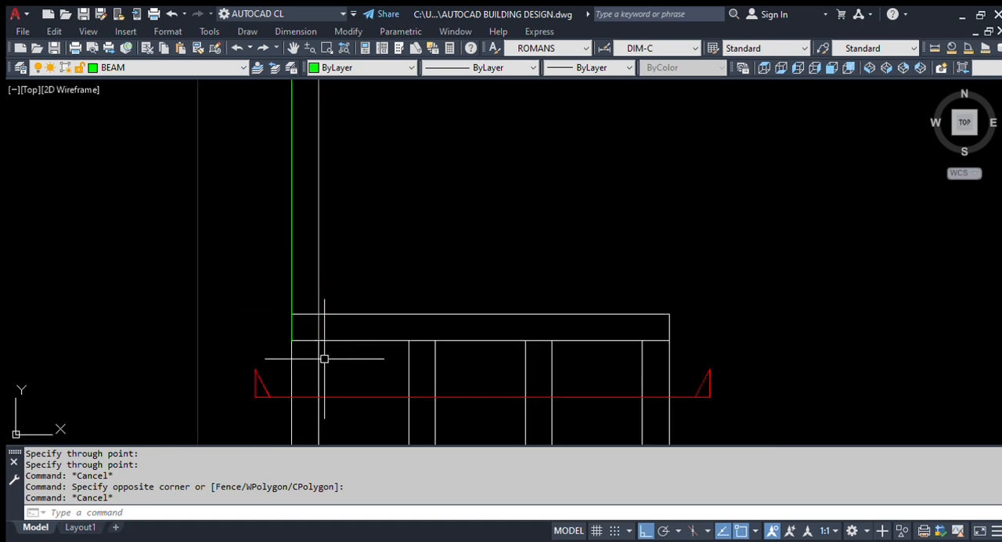
# Step: Select the second ray and inspect its start point at the wall corner and its length above the plan
pyautogui.scroll(2, 324, 359)
pyautogui.click(323, 269)
pyautogui.scroll(-8, 314, 377)
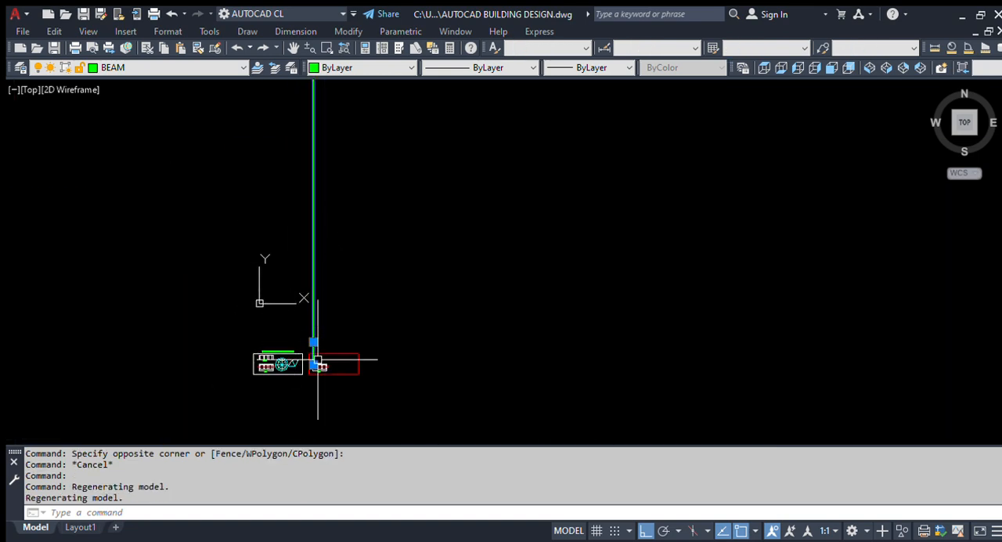
pyautogui.scroll(5, 318, 360)
pyautogui.scroll(3, 361, 345)
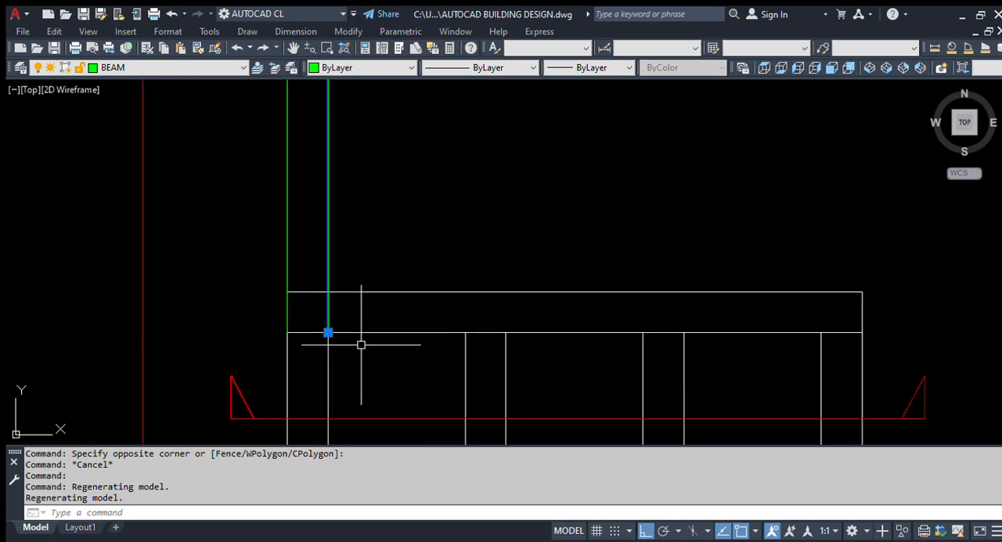
pyautogui.scroll(2, 312, 347)
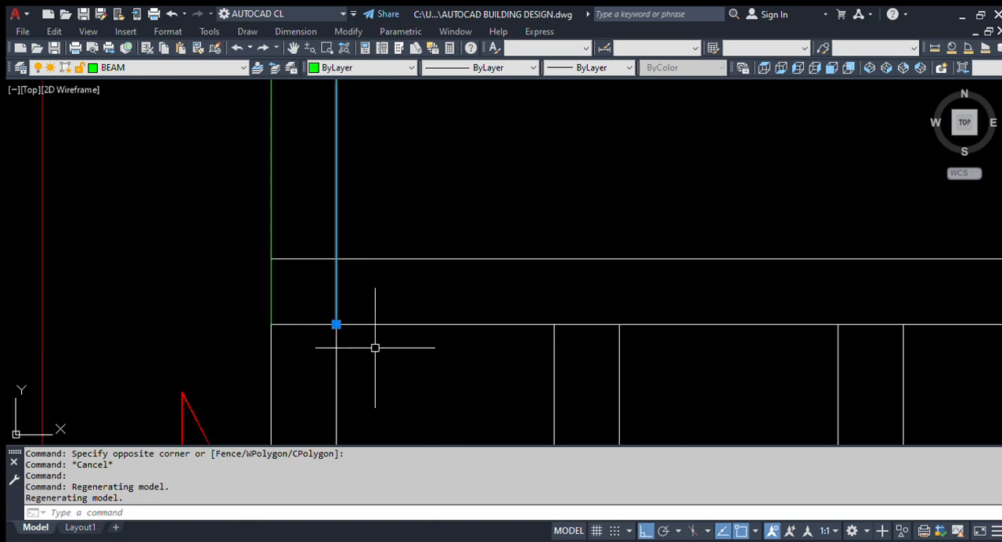
pyautogui.scroll(-4, 376, 352)
pyautogui.scroll(2, 347, 349)
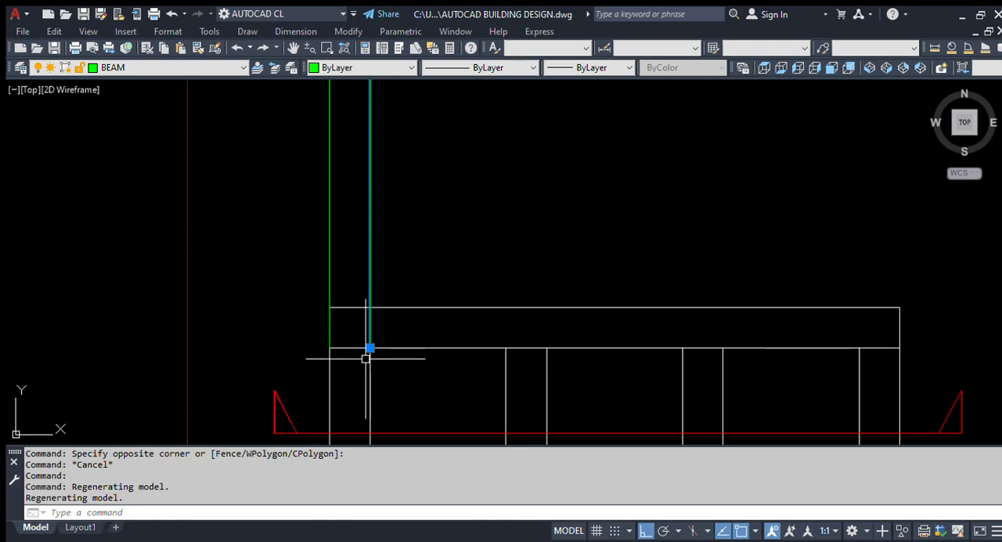
pyautogui.scroll(-6, 365, 350)
pyautogui.scroll(3, 454, 375)
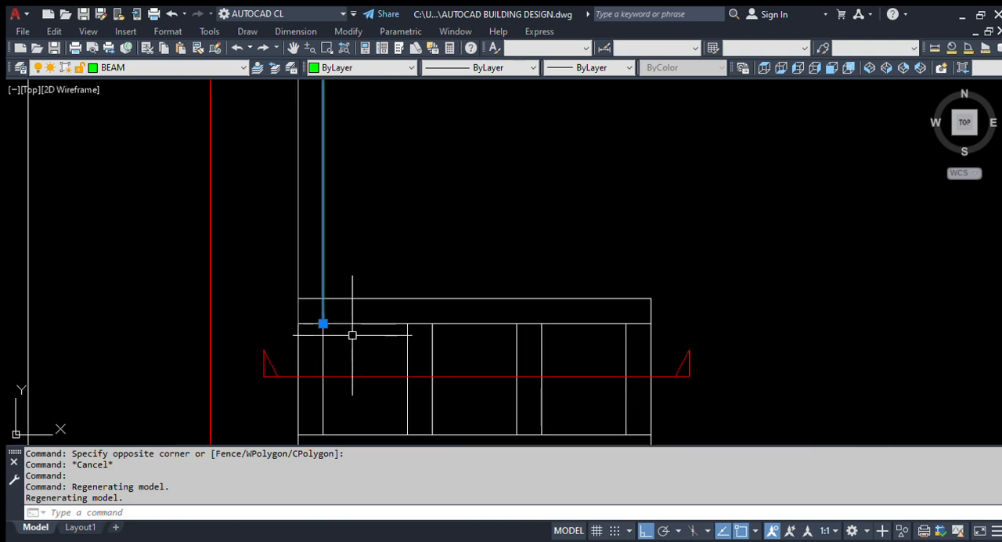
pyautogui.scroll(-3, 352, 334)
pyautogui.scroll(4, 339, 326)
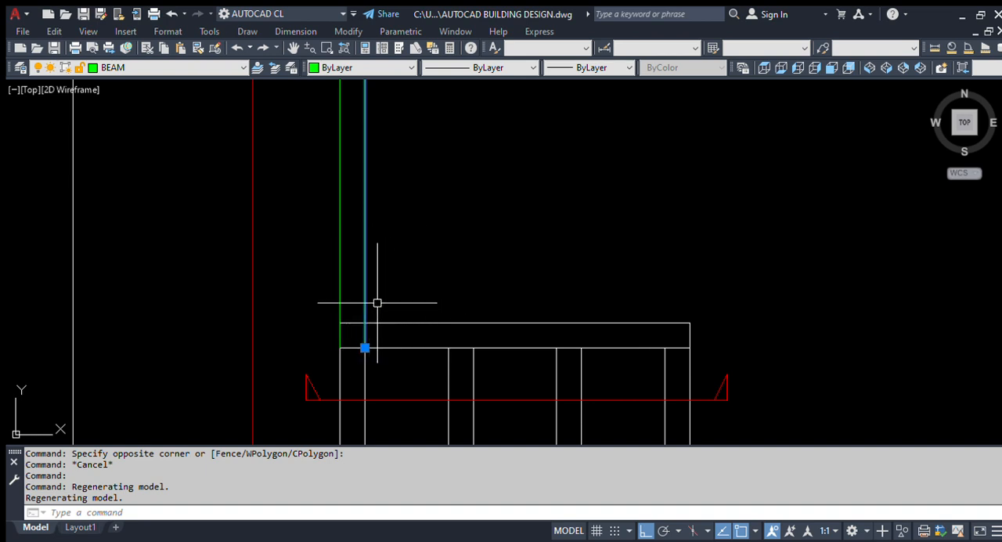
pyautogui.press('Escape')
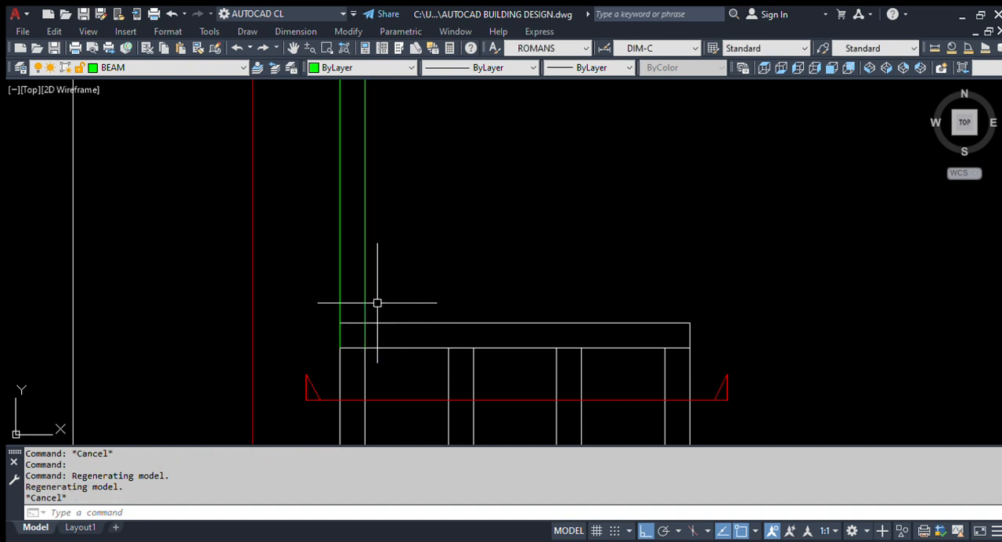
# Step: Draw a vertical ray upward from the left face of the second wall at the upper wall's inner line
pyautogui.scroll(-4, 410, 340)
pyautogui.scroll(2, 414, 333)
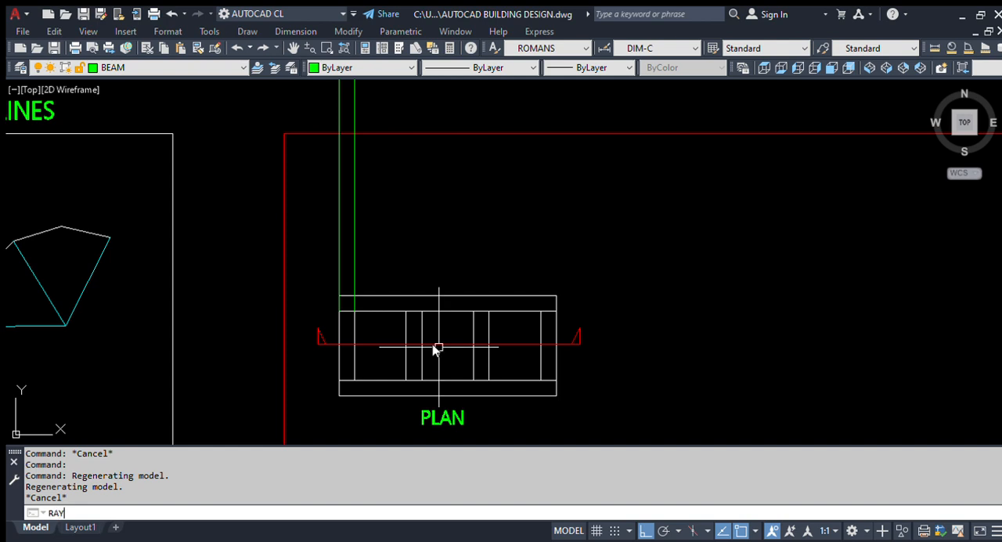
pyautogui.write('RAY')
pyautogui.press('Return')
pyautogui.scroll(2, 425, 324)
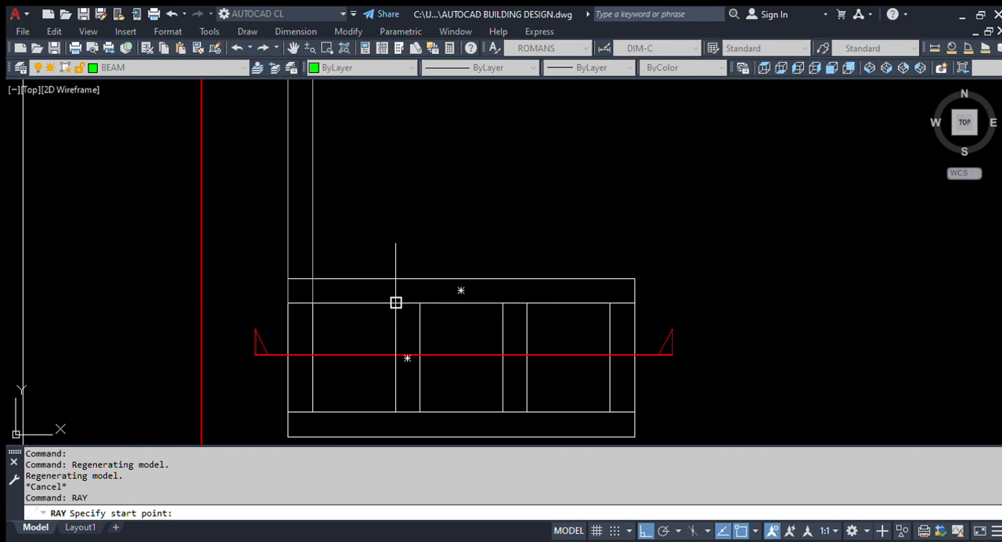
pyautogui.click(395, 302)
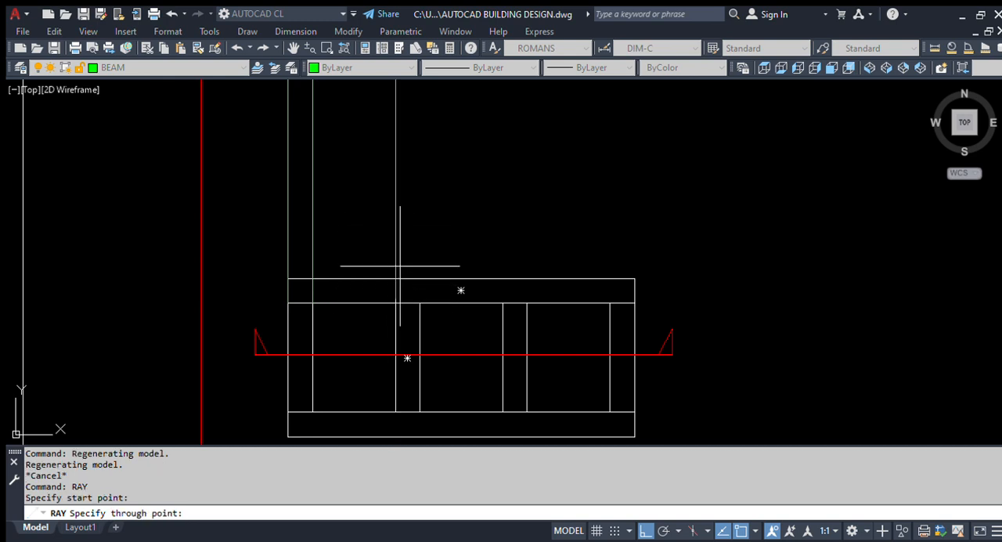
pyautogui.scroll(-4, 427, 195)
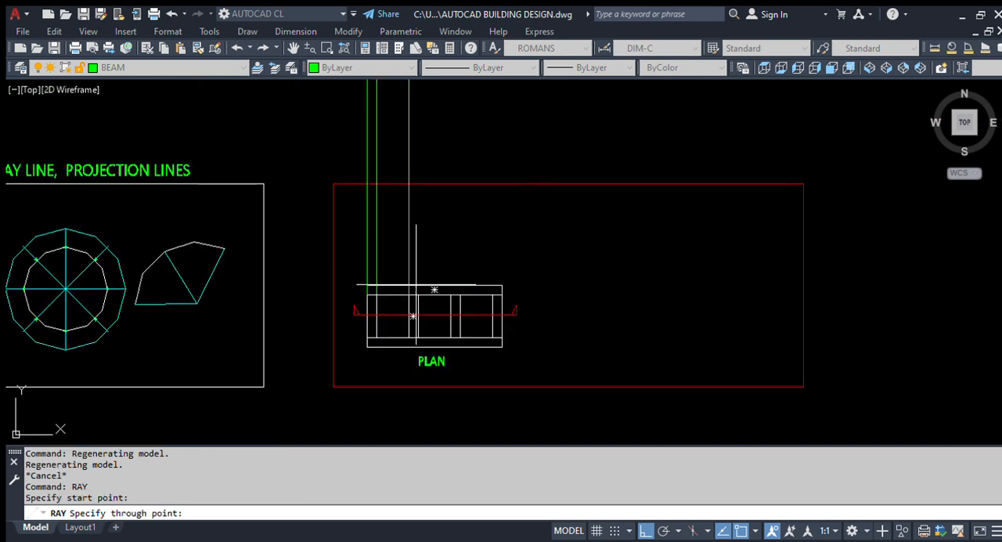
pyautogui.scroll(2, 431, 220)
pyautogui.click(409, 208)
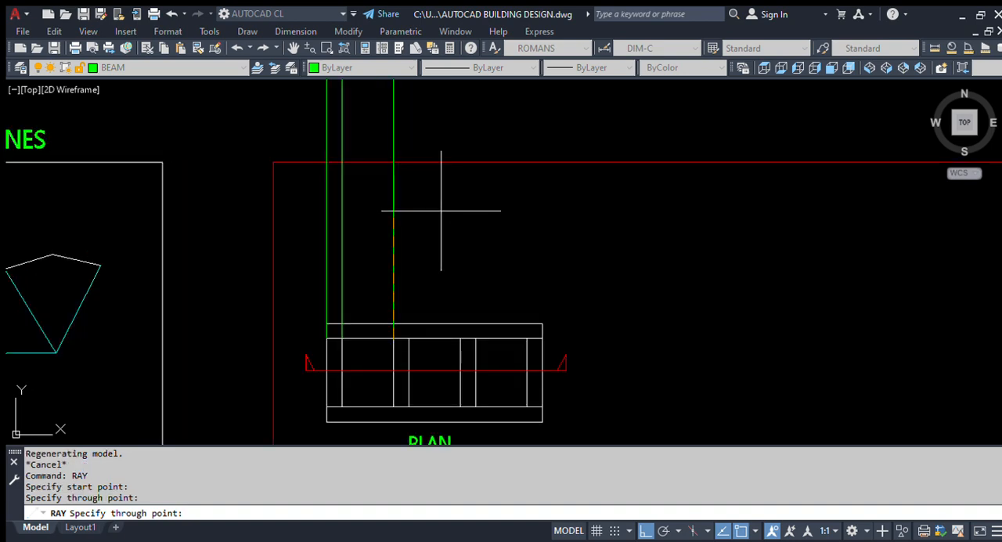
pyautogui.press('Escape')
# Step: Draw a vertical ray upward from the right face of the second wall at the upper wall's inner line
pyautogui.press('Return')
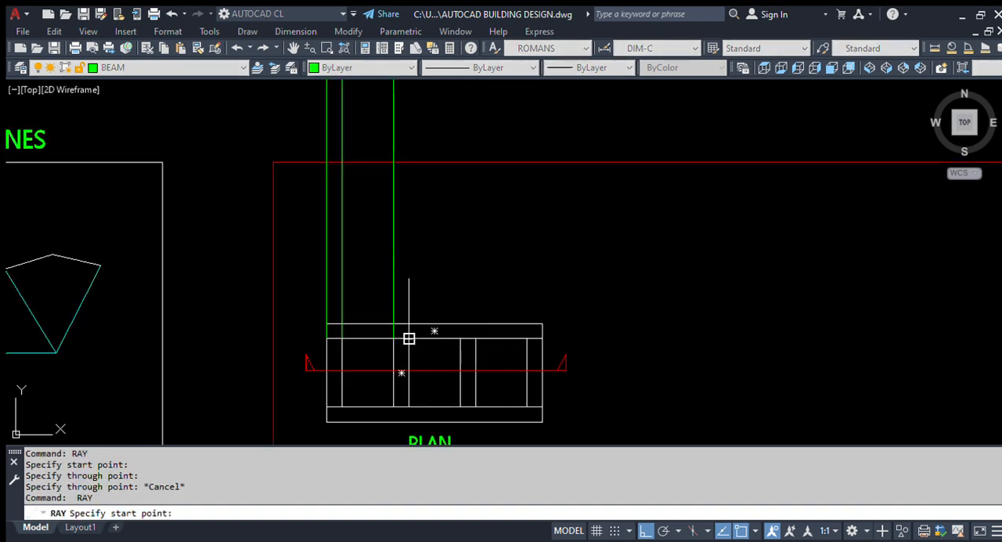
pyautogui.click(409, 339)
pyautogui.click(439, 230)
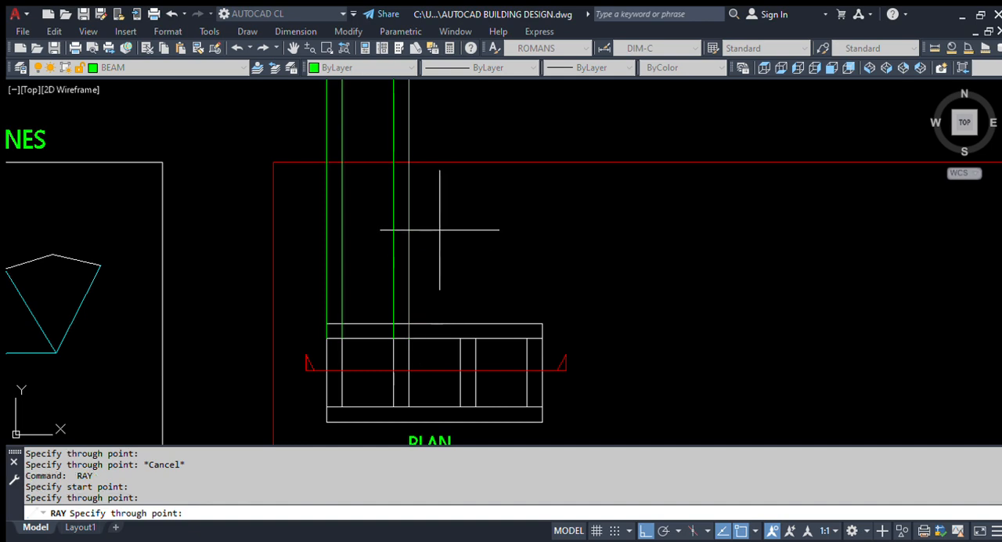
pyautogui.press('Return')
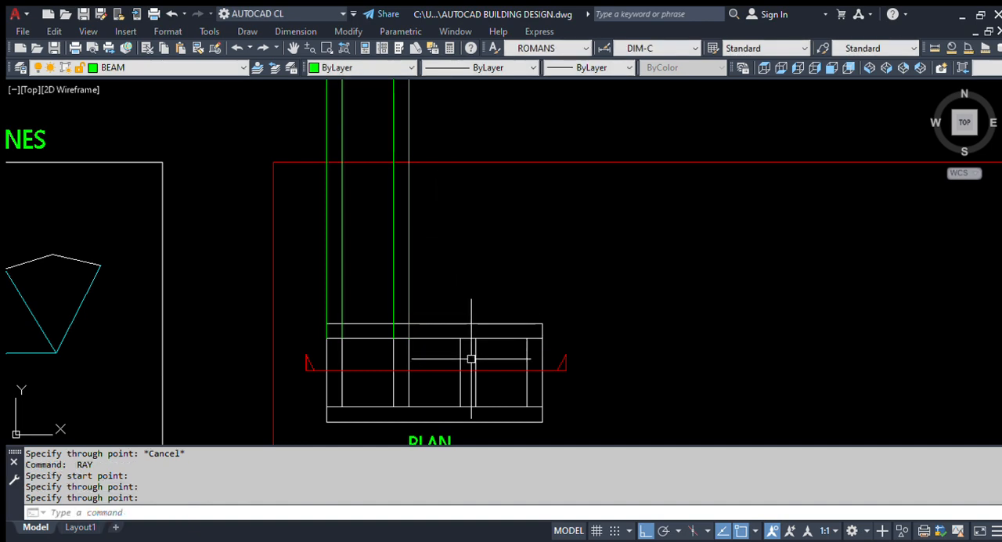
# Step: Project vertical rays upward from both faces of the third wall at the upper wall's inner line
pyautogui.scroll(2, 472, 353)
pyautogui.press('Return')
pyautogui.click(462, 290)
pyautogui.click(481, 168)
pyautogui.press('Return')
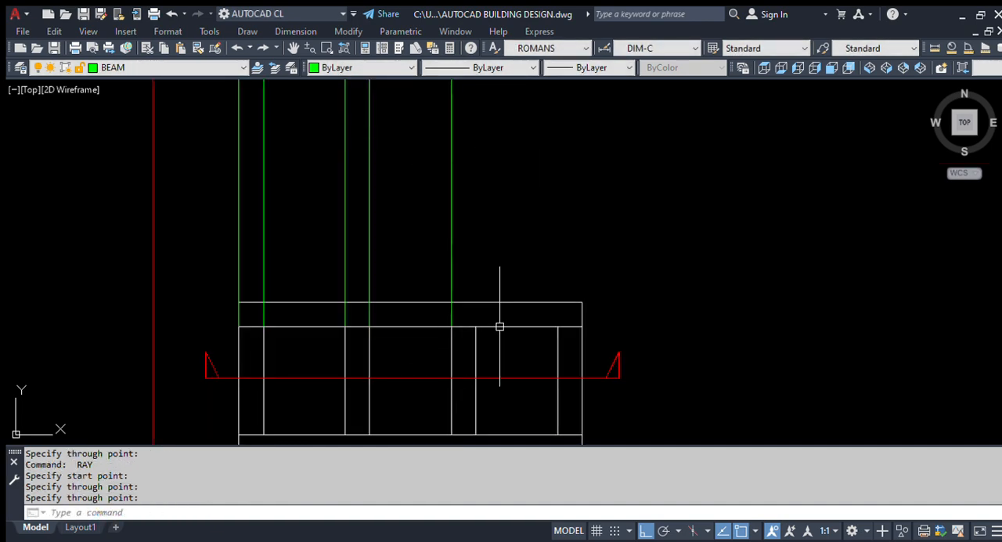
pyautogui.press('Return')
pyautogui.click(475, 327)
pyautogui.click(521, 167)
pyautogui.press('Return')
pyautogui.press('Return')
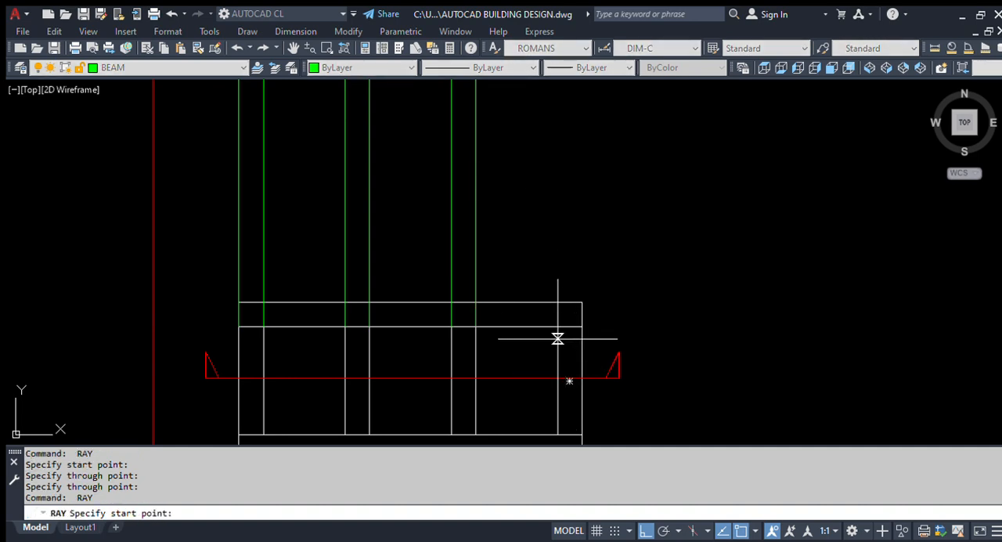
# Step: Project vertical rays upward from the inner and outer faces of the rightmost wall at the upper wall's inner line
pyautogui.click(558, 327)
pyautogui.click(599, 147)
pyautogui.press('Return')
pyautogui.press('Return')
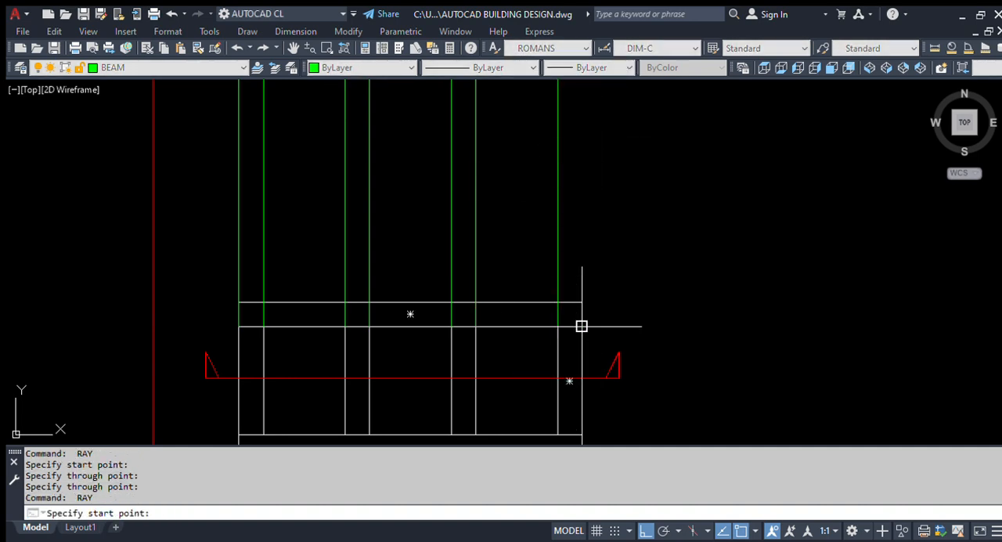
pyautogui.click(582, 327)
pyautogui.press('Escape')
pyautogui.scroll(-3, 553, 242)
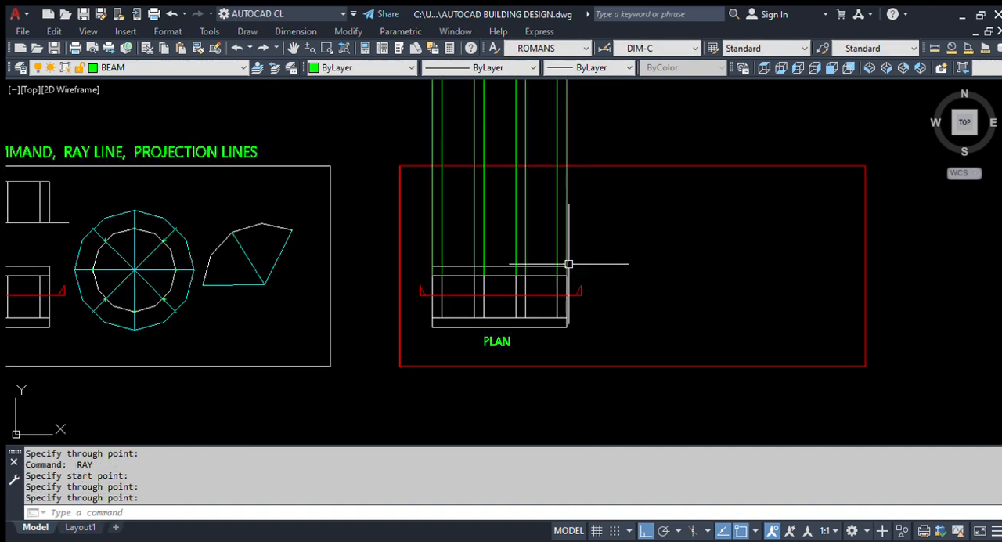
pyautogui.scroll(2, 478, 202)
pyautogui.click(665, 232)
pyautogui.click(407, 239)
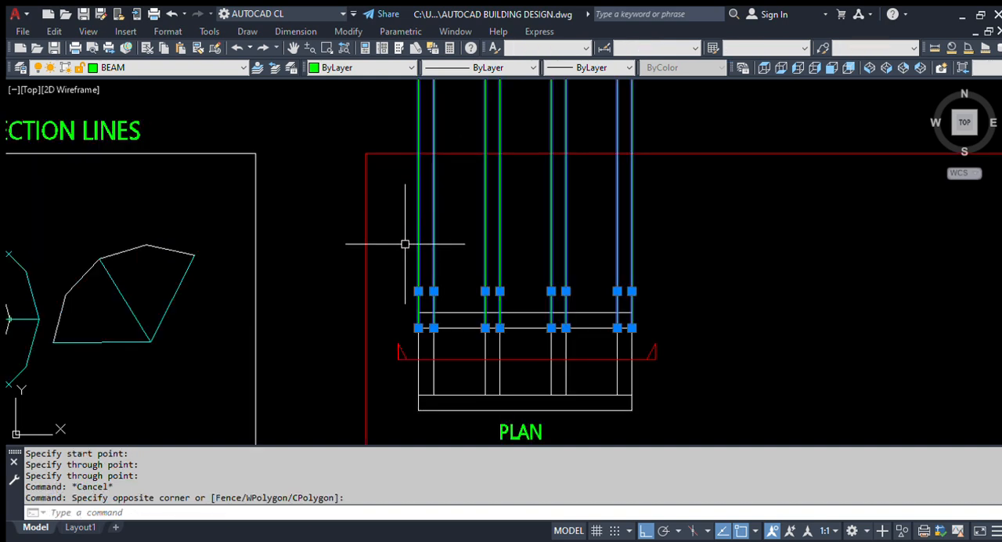
pyautogui.press('Escape')
pyautogui.scroll(-3, 599, 264)
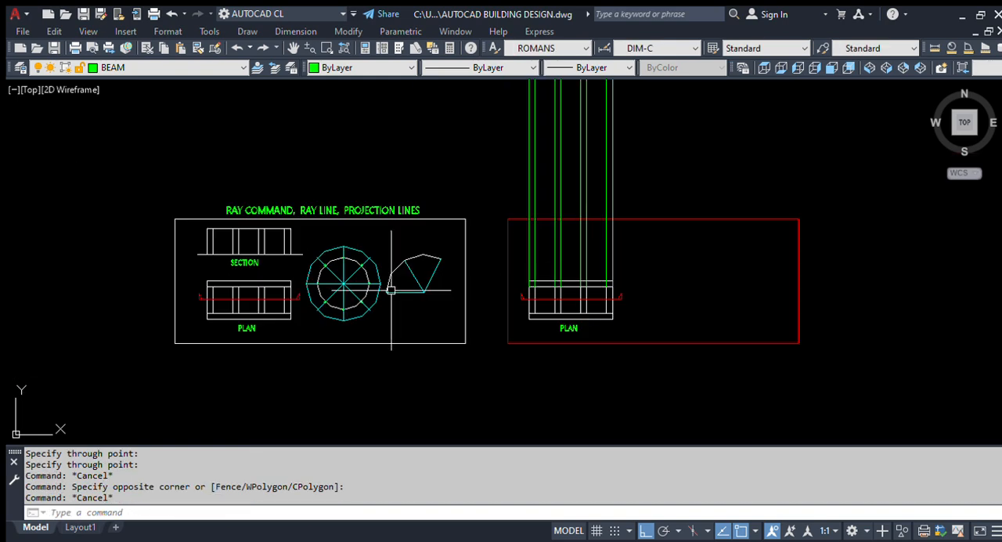
# Step: Copy the reference section's ground line across the vertical rays above the copied plan
pyautogui.scroll(4, 270, 268)
pyautogui.write('co')
pyautogui.press('Return')
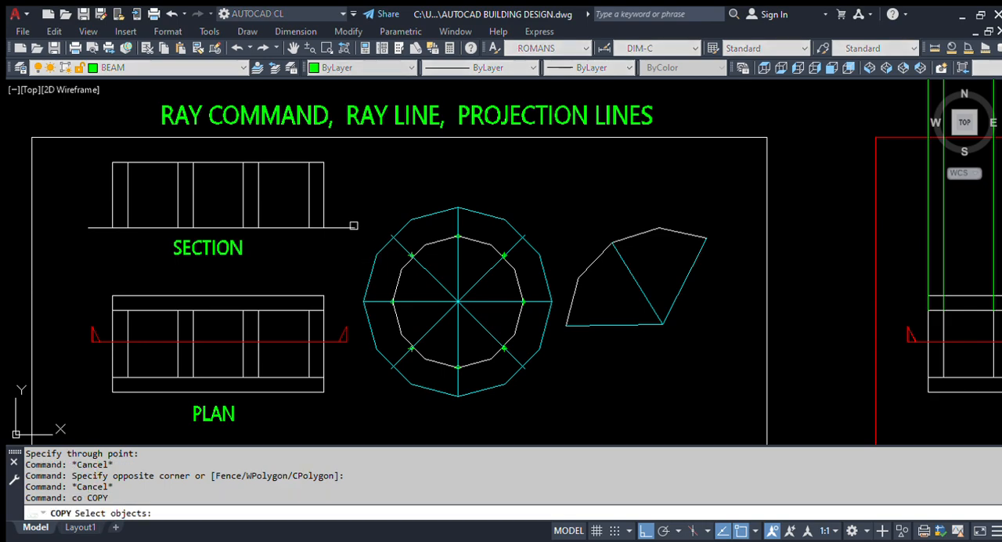
pyautogui.click(337, 227)
pyautogui.press('Return')
pyautogui.click(355, 227)
pyautogui.scroll(-6, 290, 282)
pyautogui.scroll(4, 497, 288)
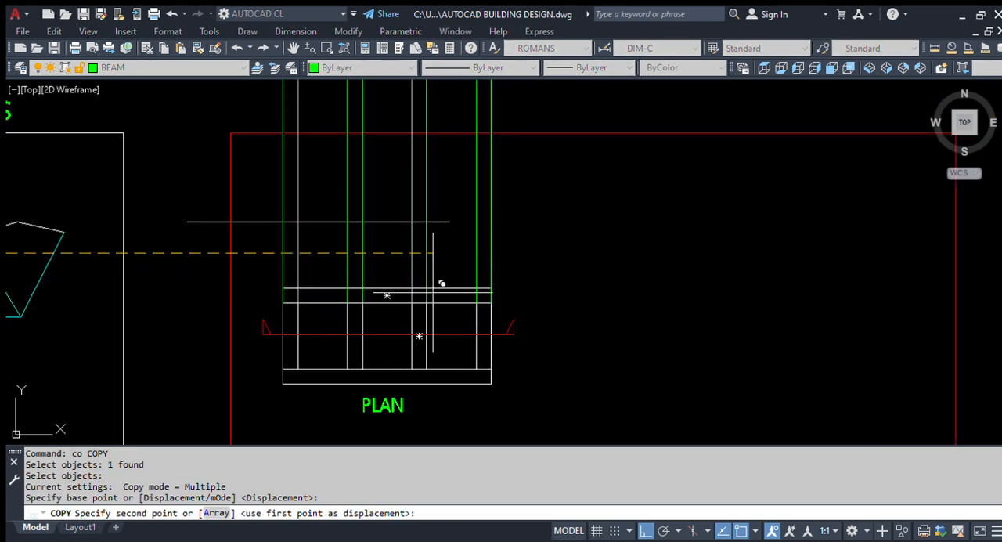
pyautogui.click(517, 245)
pyautogui.press('Return')
# Step: Copy the reference section's top line across the vertical rays above the copied ground line
pyautogui.scroll(-5, 522, 242)
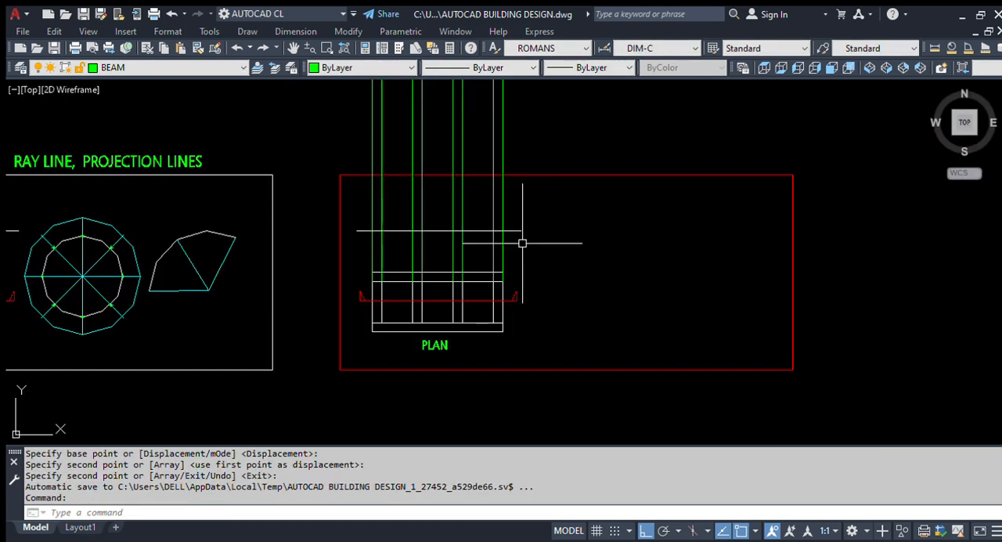
pyautogui.scroll(6, 576, 251)
pyautogui.scroll(-6, 575, 268)
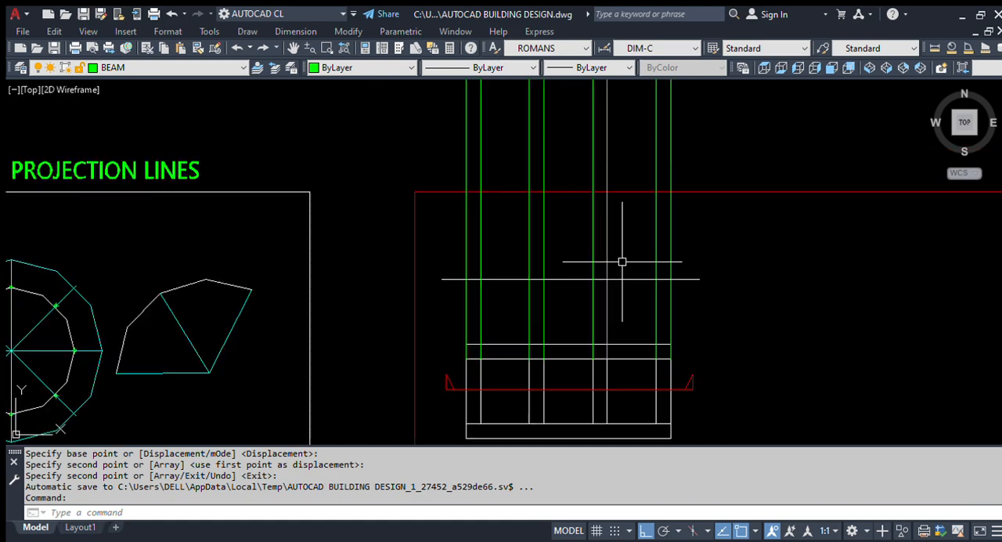
pyautogui.scroll(5, 292, 275)
pyautogui.write('o')
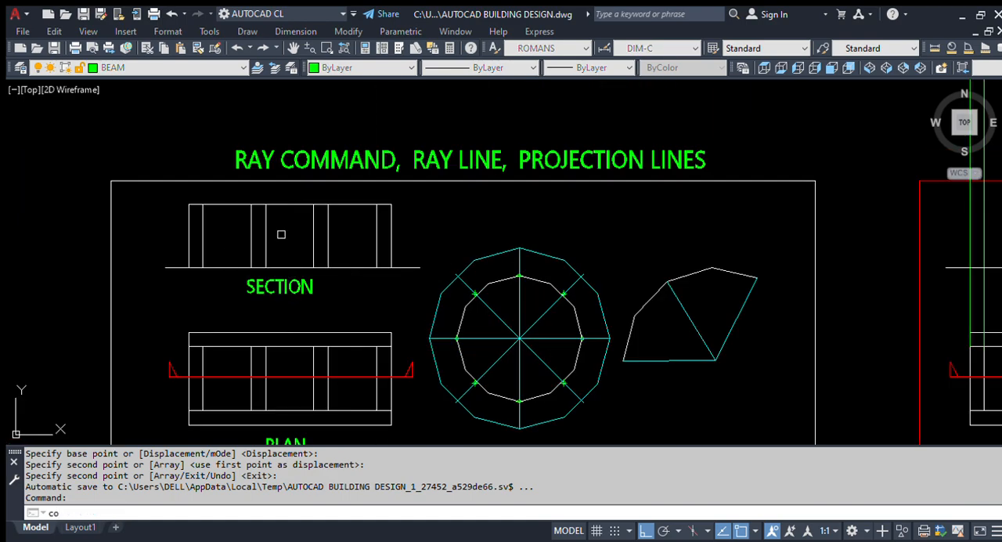
pyautogui.press('Return')
pyautogui.click(238, 205)
pyautogui.press('Return')
pyautogui.click(226, 240)
pyautogui.scroll(-3, 300, 258)
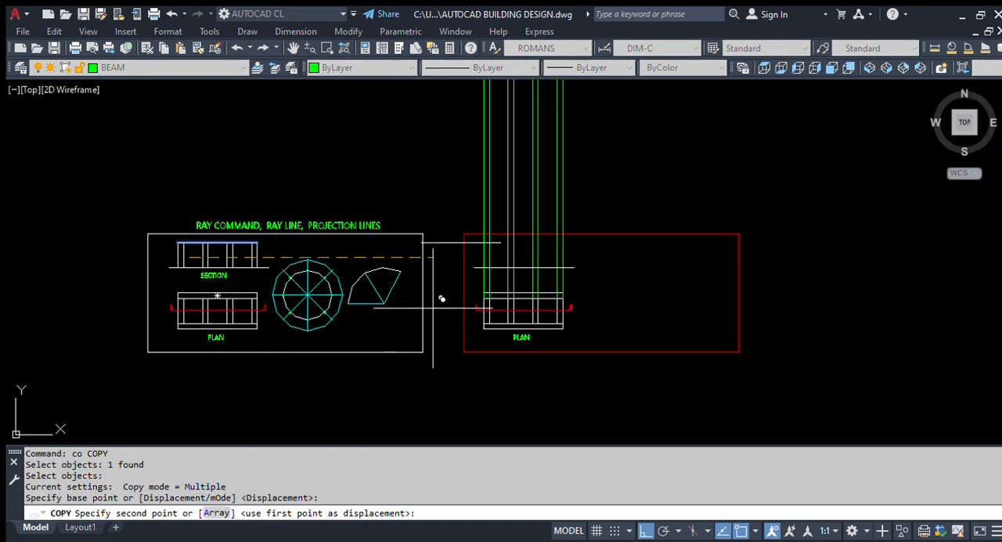
pyautogui.scroll(8, 515, 246)
pyautogui.click(566, 203)
pyautogui.press('Return')
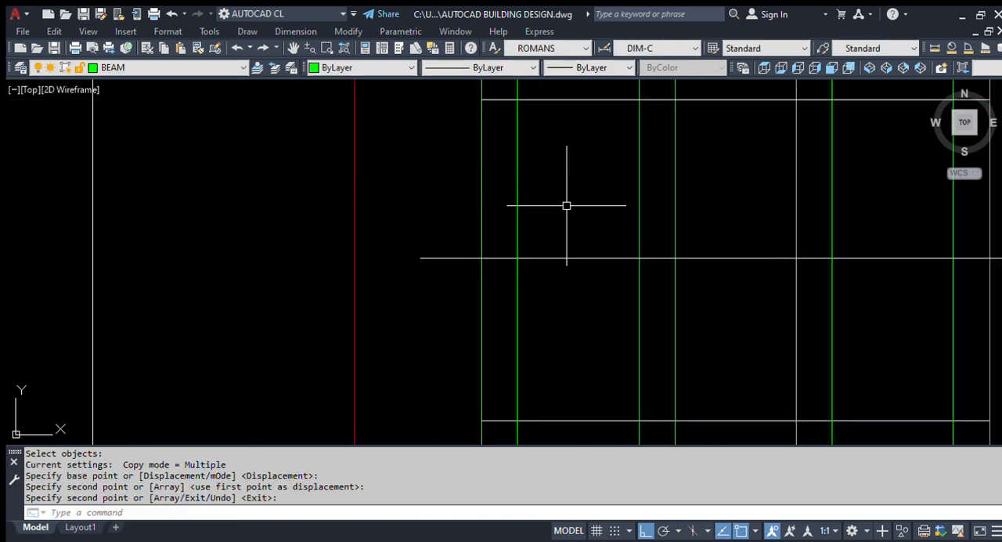
# Step: Trim the rays above the copied top line, using the top line and ground line as cutting edges
pyautogui.scroll(-3, 548, 220)
pyautogui.scroll(3, 538, 230)
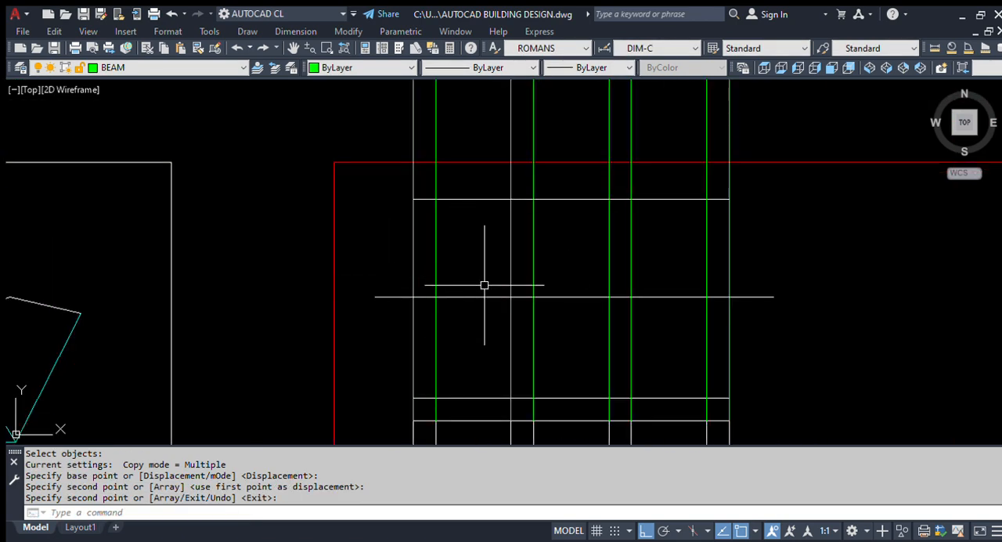
pyautogui.write('tr')
pyautogui.press('Return')
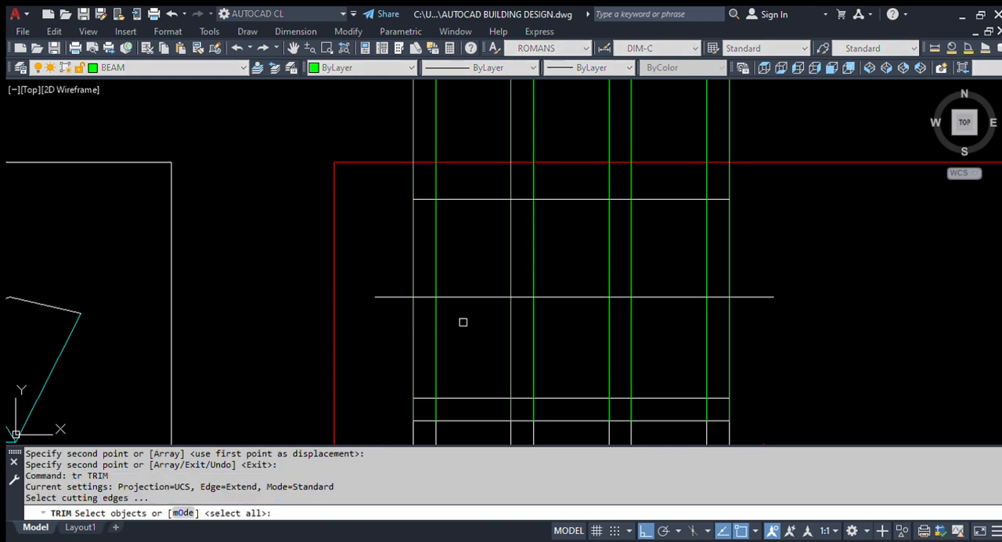
pyautogui.press('Escape')
pyautogui.write('tr')
pyautogui.press('Return')
pyautogui.click(493, 302)
pyautogui.click(456, 181)
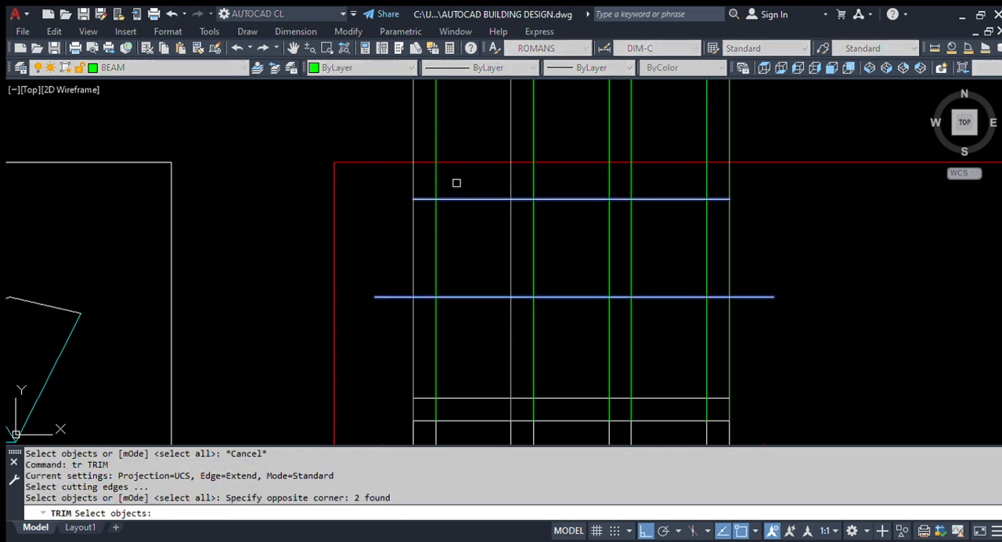
pyautogui.scroll(-3, 470, 204)
pyautogui.press('Return')
pyautogui.click(603, 159)
pyautogui.click(403, 184)
# Step: Trim away the parts of the rays between the copied ground line and the plan
pyautogui.scroll(4, 484, 281)
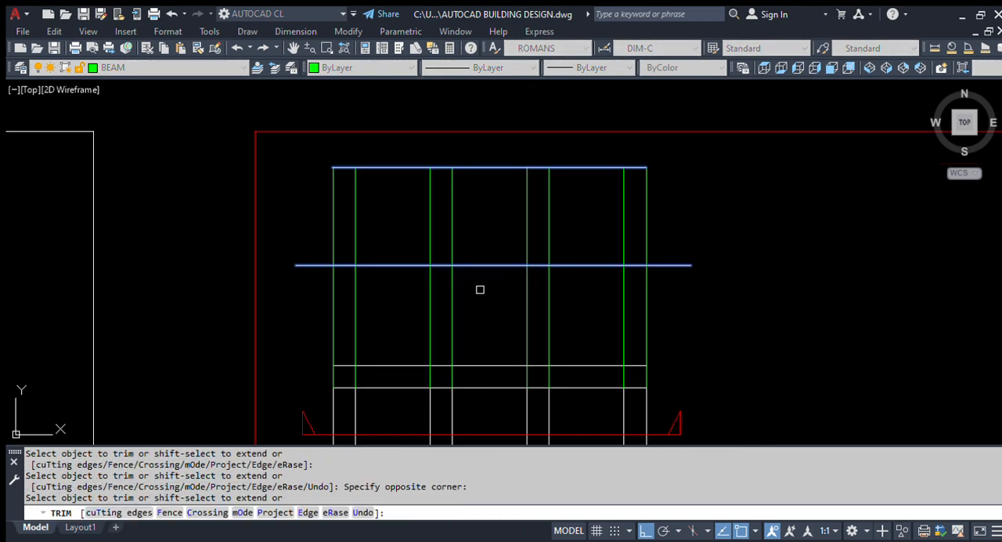
pyautogui.click(674, 323)
pyautogui.click(329, 318)
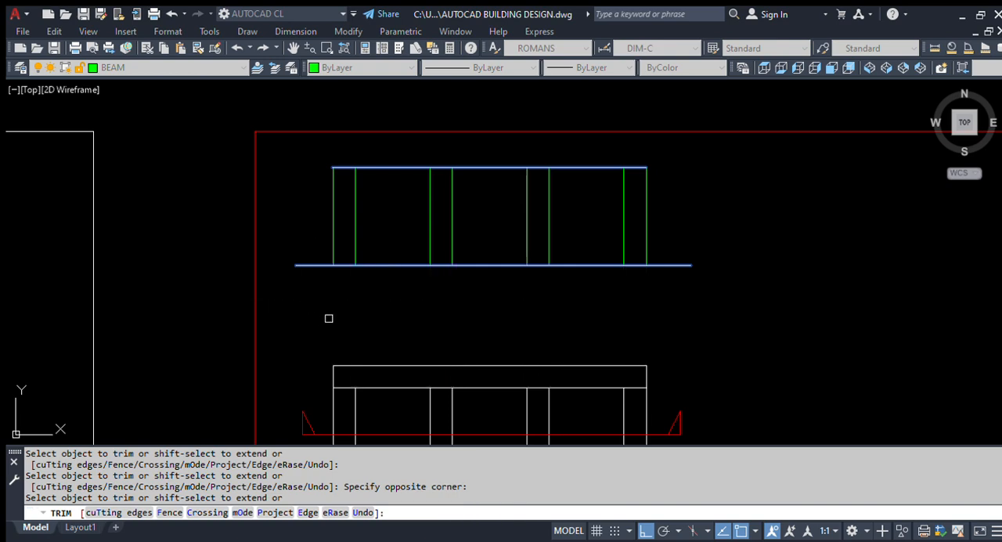
pyautogui.press('Return')
# Step: Copy the SECTION label from the reference drawing to beneath the new section
pyautogui.scroll(-4, 462, 247)
pyautogui.scroll(2, 470, 247)
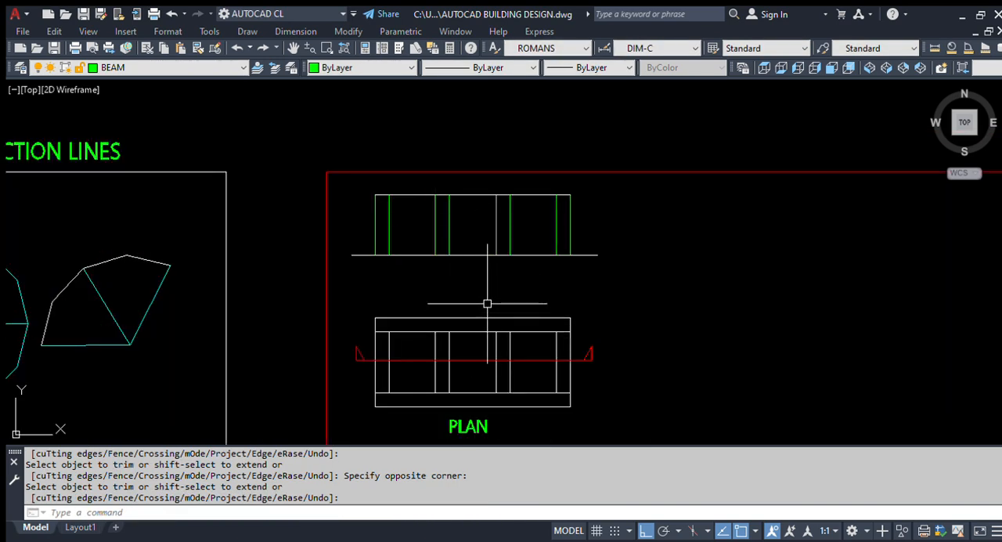
pyautogui.write('co')
pyautogui.press('space')
pyautogui.scroll(-4, 677, 258)
pyautogui.scroll(4, 329, 262)
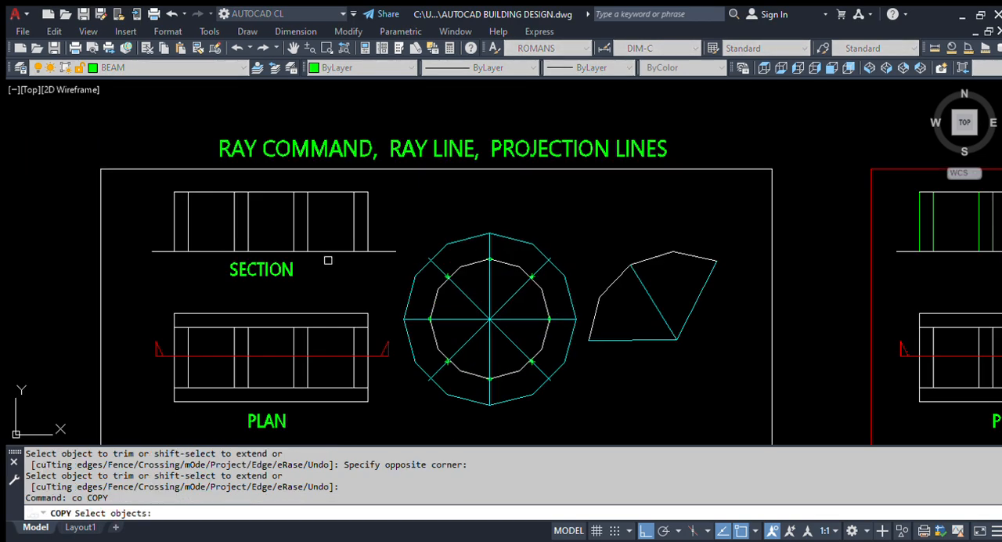
pyautogui.click(295, 281)
pyautogui.click(280, 271)
pyautogui.press('space')
pyautogui.click(285, 305)
pyautogui.scroll(-2, 214, 265)
pyautogui.scroll(4, 688, 267)
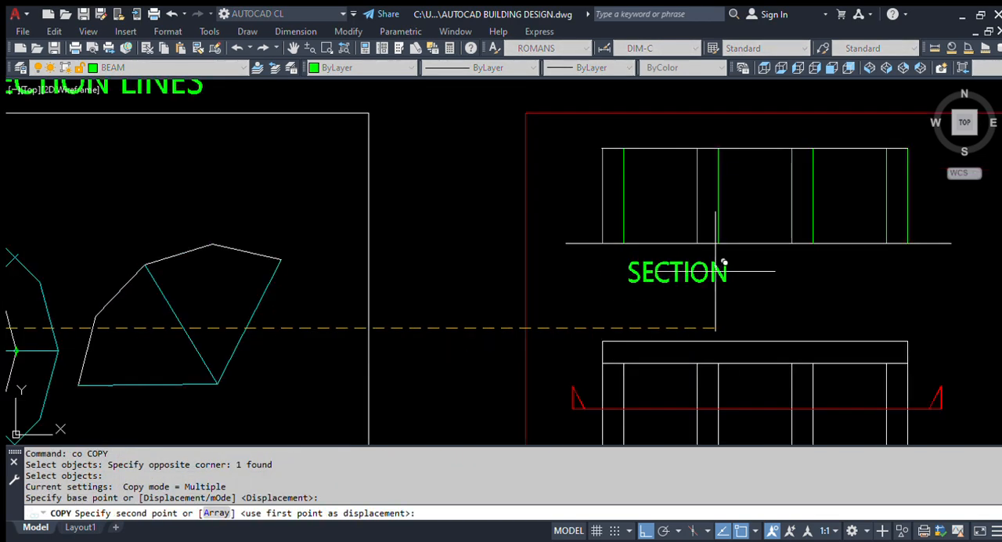
pyautogui.click(785, 260)
pyautogui.scroll(-4, 468, 234)
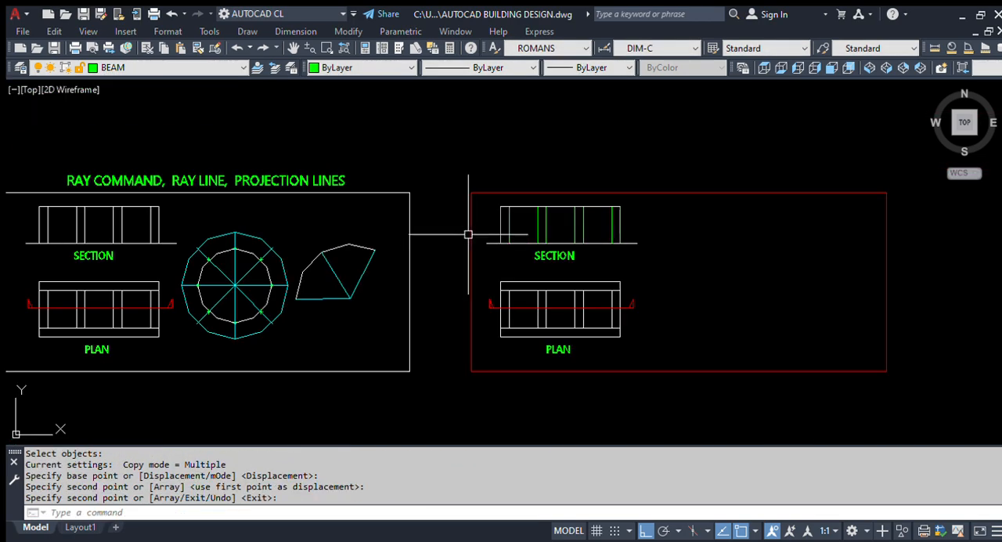
pyautogui.press('Escape')
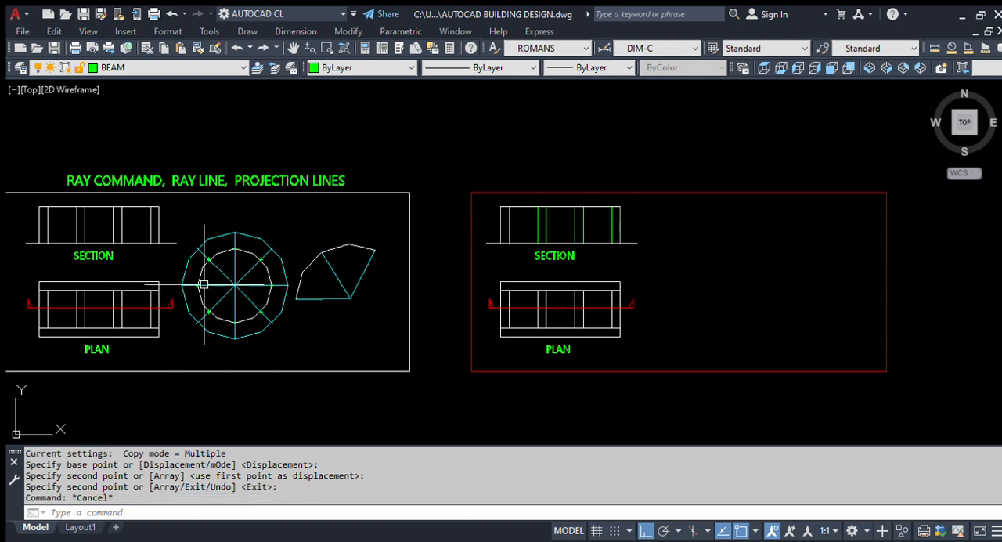
pyautogui.write('co')
pyautogui.press('Return')
pyautogui.scroll(2, 226, 245)
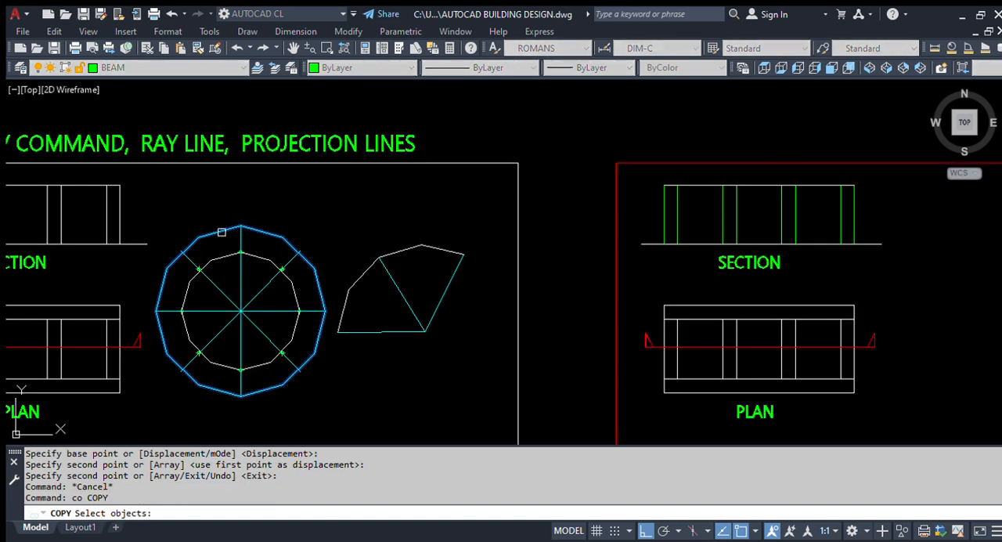
pyautogui.click(215, 241)
pyautogui.press('Escape')
# Step: Copy the inner circle of the reference drawing into the red frame beside the new section and plan
pyautogui.press('space')
pyautogui.click(217, 262)
pyautogui.press('space')
pyautogui.click(239, 292)
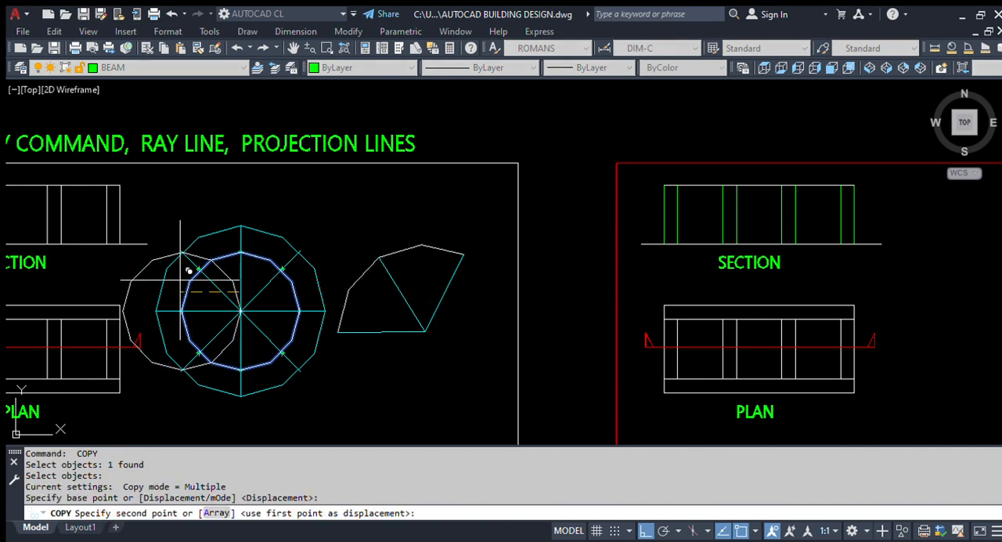
pyautogui.scroll(-4, 174, 283)
pyautogui.scroll(4, 512, 305)
pyautogui.click(487, 306)
pyautogui.press('Escape')
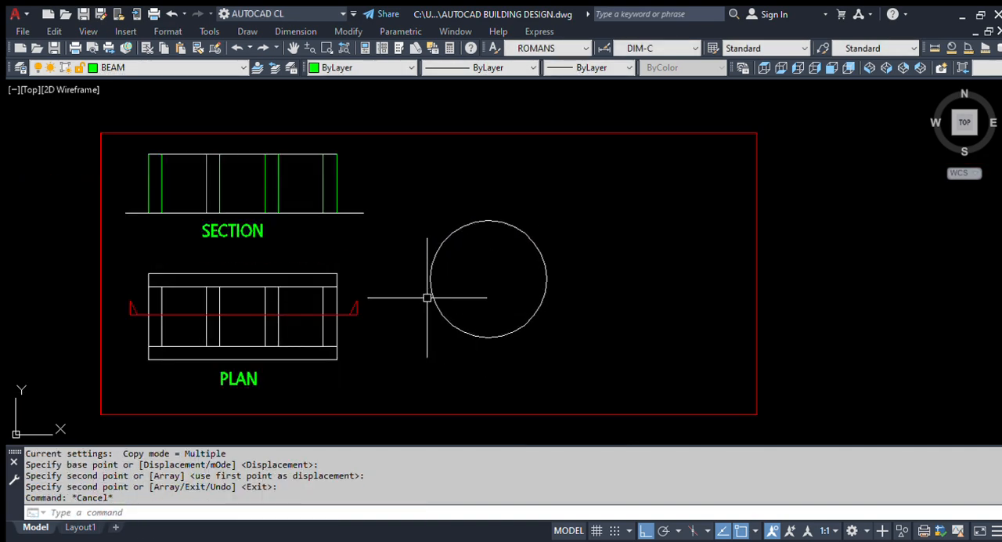
# Step: Regenerate the drawing so the curves display smoothly
pyautogui.write('re')
pyautogui.press('Return')
pyautogui.scroll(-2, 510, 262)
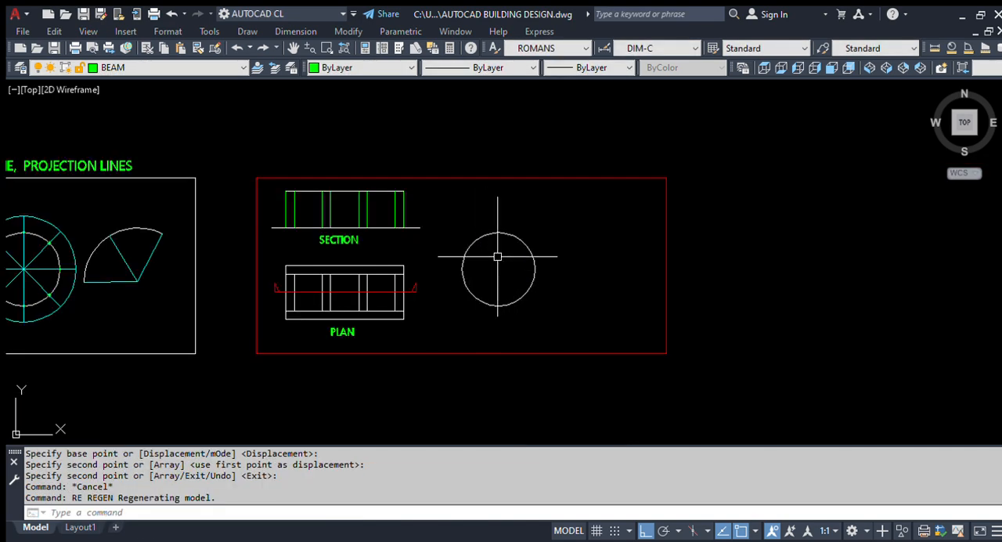
# Step: Divide the copied circle into 5 equal segments with the Divide command
pyautogui.scroll(-2, 517, 274)
pyautogui.scroll(2, 478, 268)
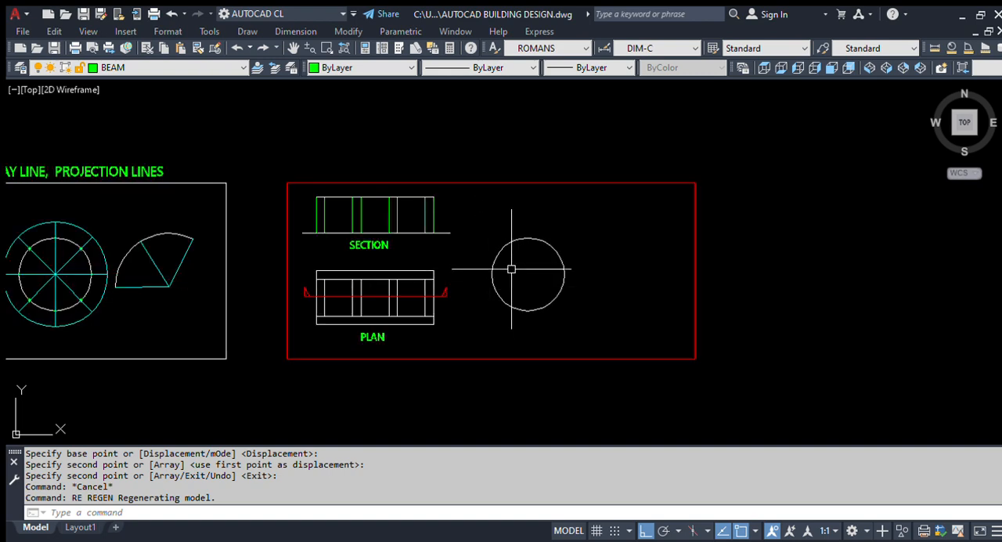
pyautogui.write('div')
pyautogui.press('Return')
pyautogui.click(535, 268)
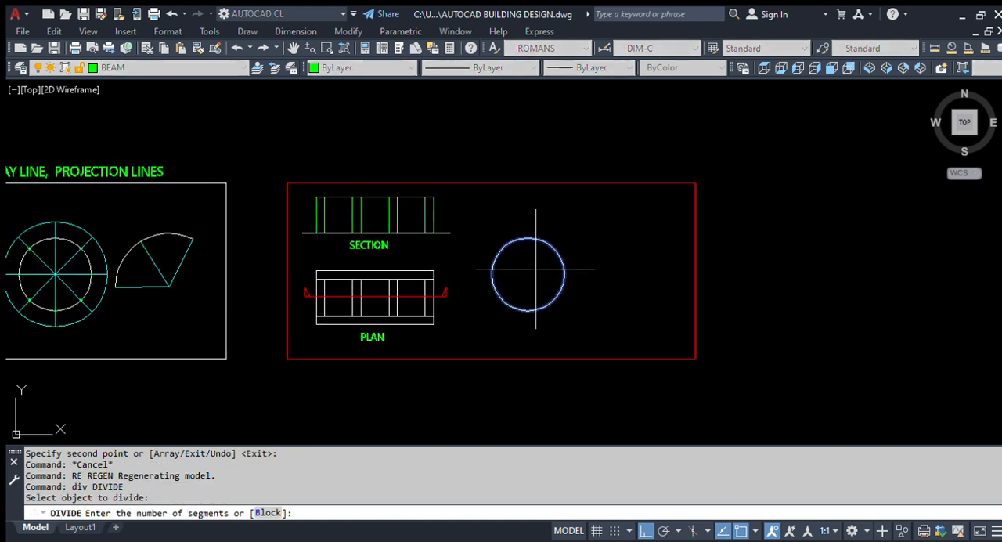
pyautogui.press('Return')
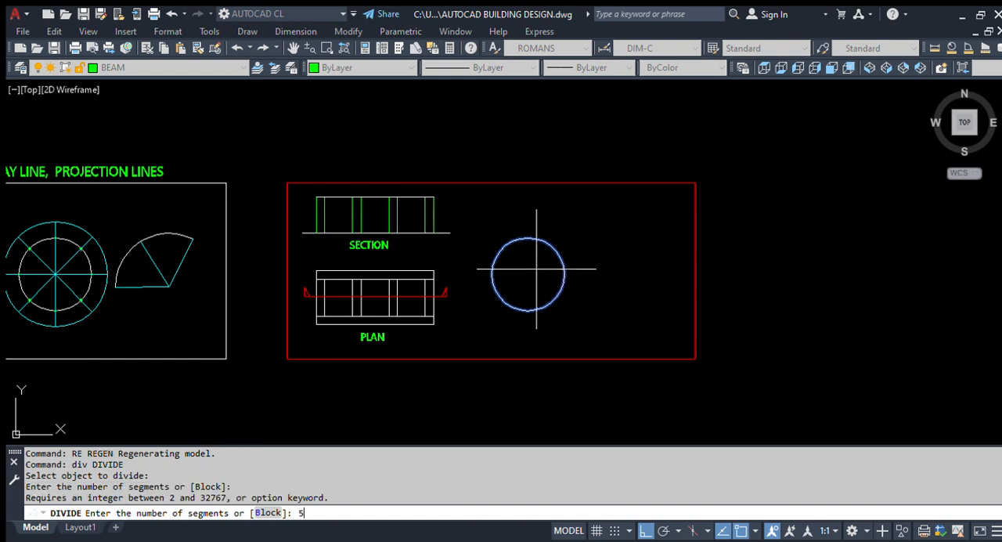
pyautogui.write('5')
pyautogui.press('Return')
pyautogui.scroll(3, 494, 287)
pyautogui.scroll(-2, 441, 259)
pyautogui.scroll(2, 466, 196)
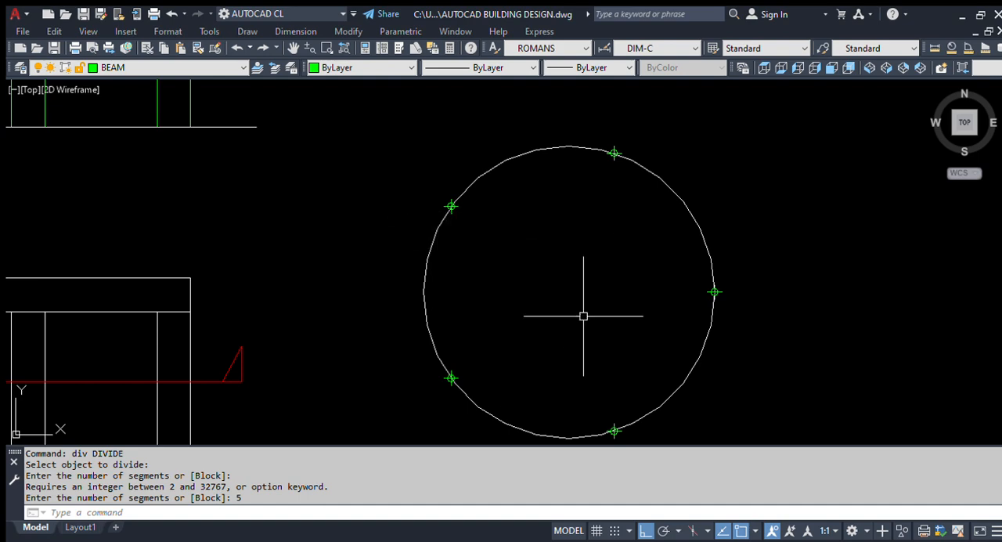
pyautogui.scroll(-2, 438, 242)
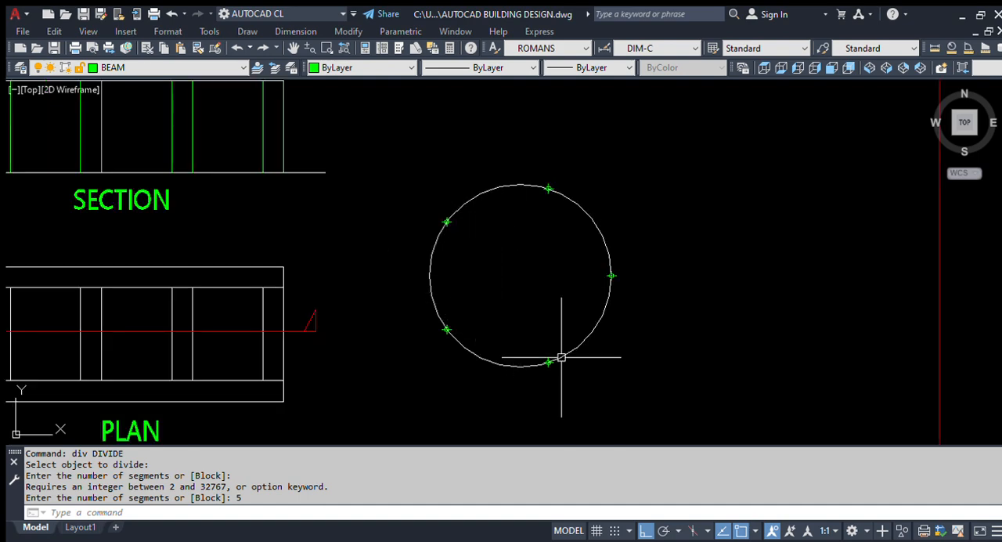
pyautogui.scroll(-1, 513, 309)
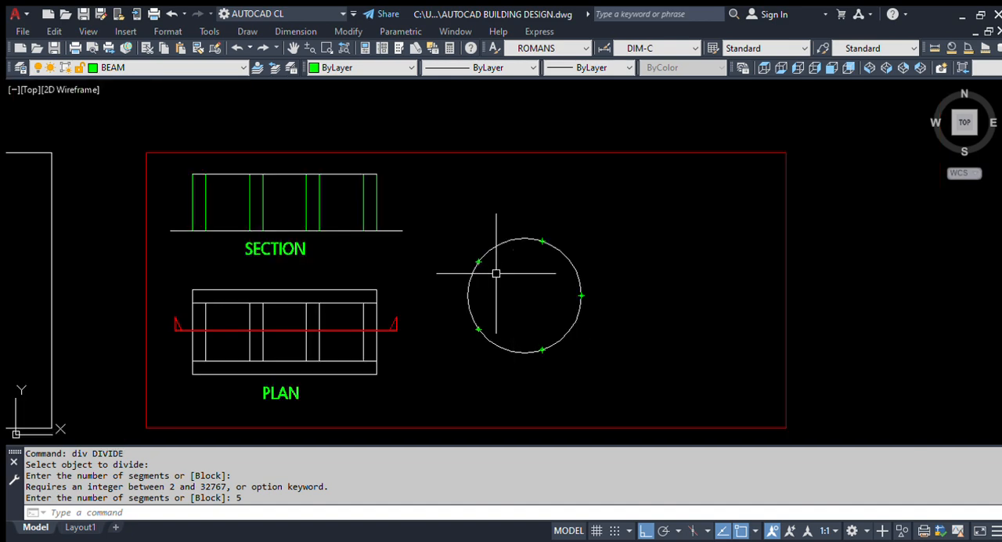
# Step: Draw a ray from the circle's upper-left division point through its centre with Ortho mode off
pyautogui.press('Return')
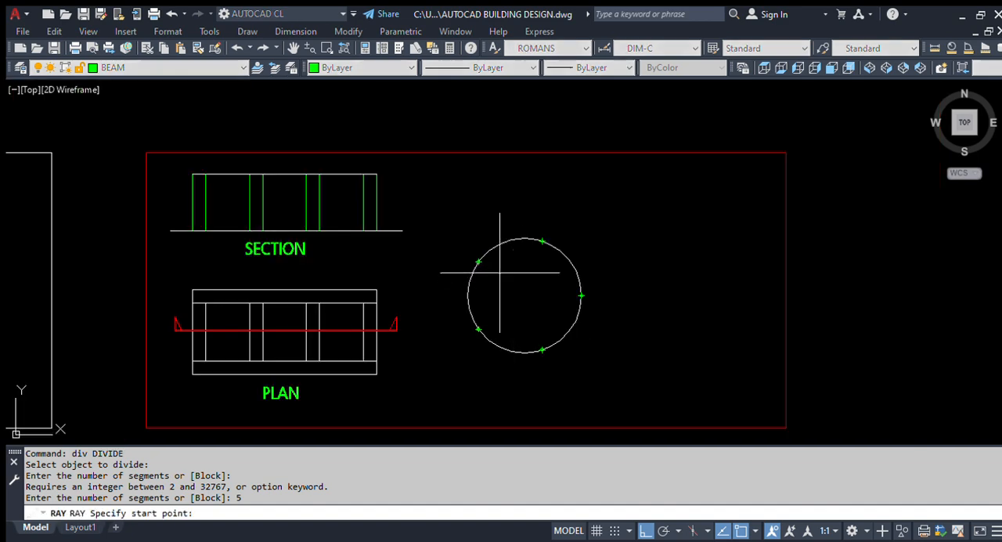
pyautogui.scroll(2, 487, 278)
pyautogui.click(473, 252)
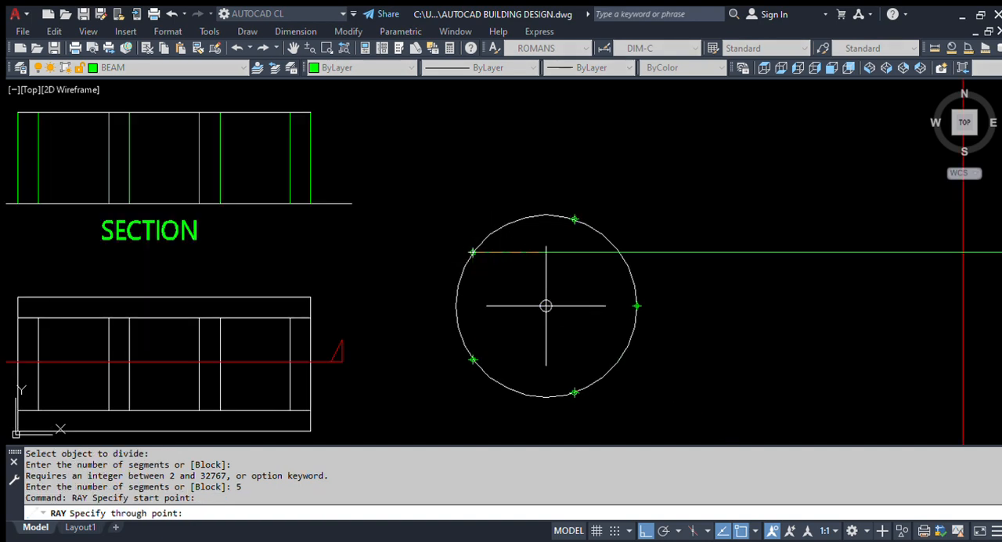
pyautogui.scroll(-2, 546, 305)
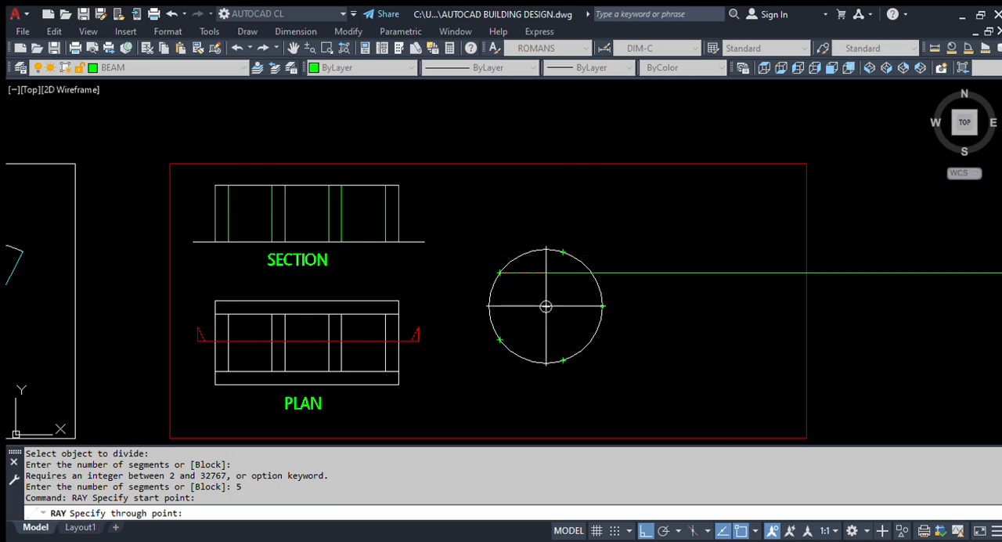
pyautogui.press('F8')
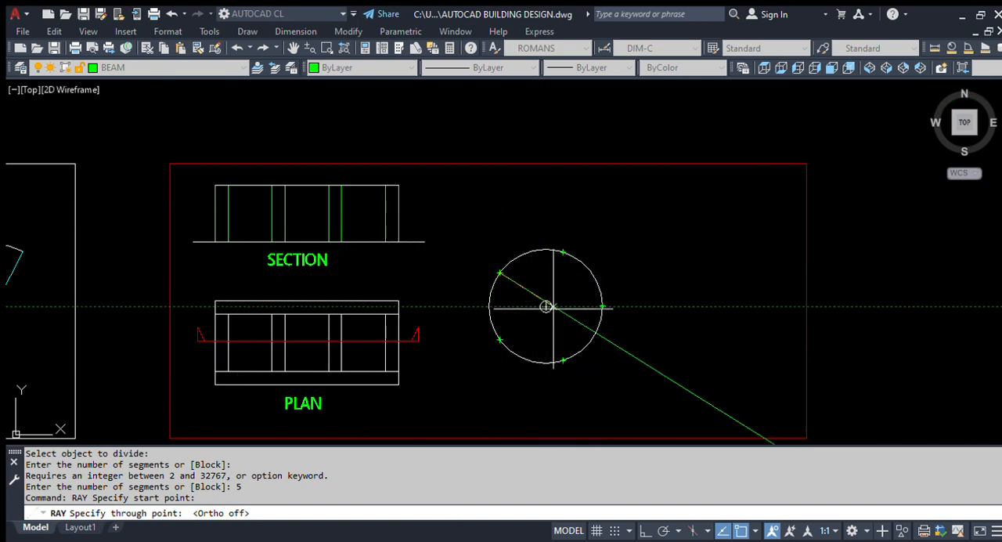
pyautogui.press('F8')
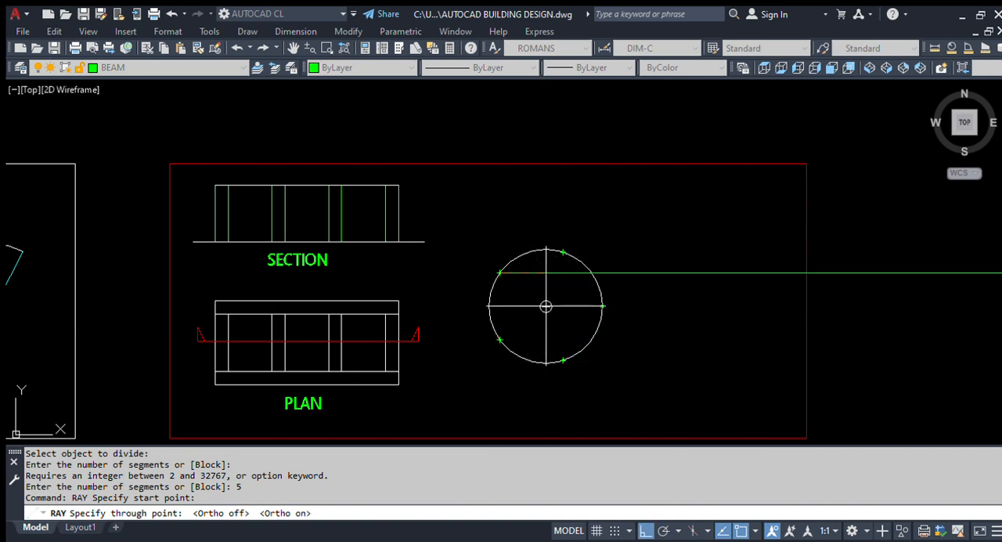
pyautogui.press('F8')
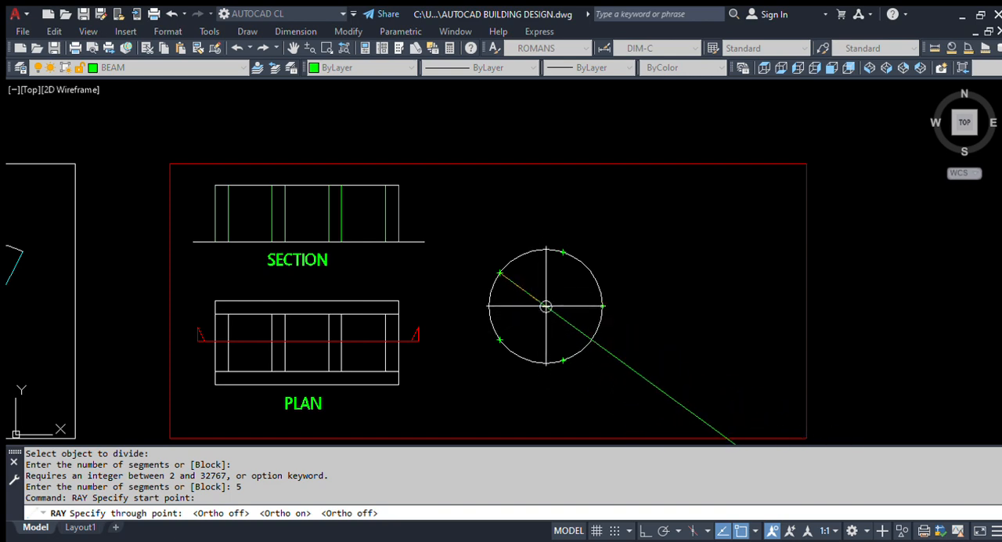
pyautogui.scroll(2, 537, 319)
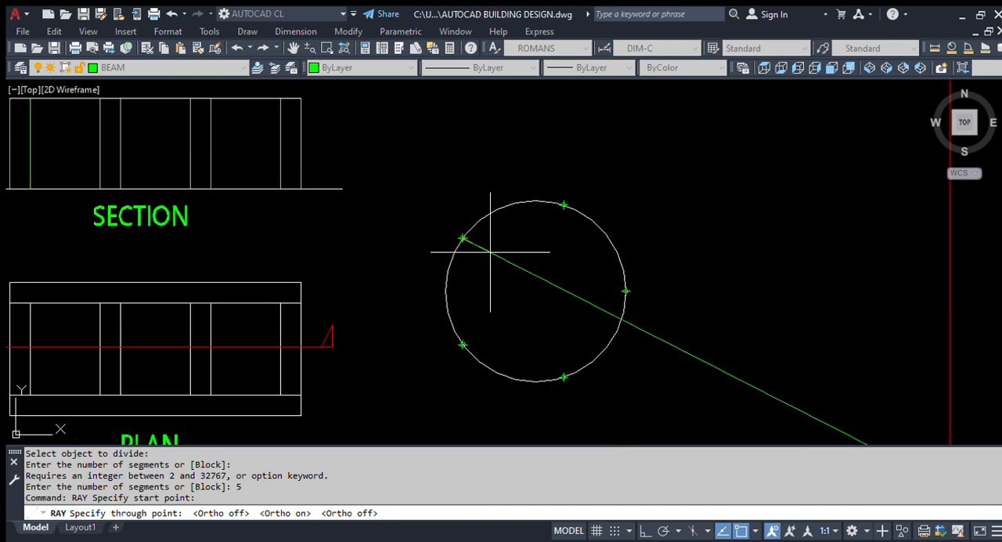
pyautogui.scroll(-2, 448, 308)
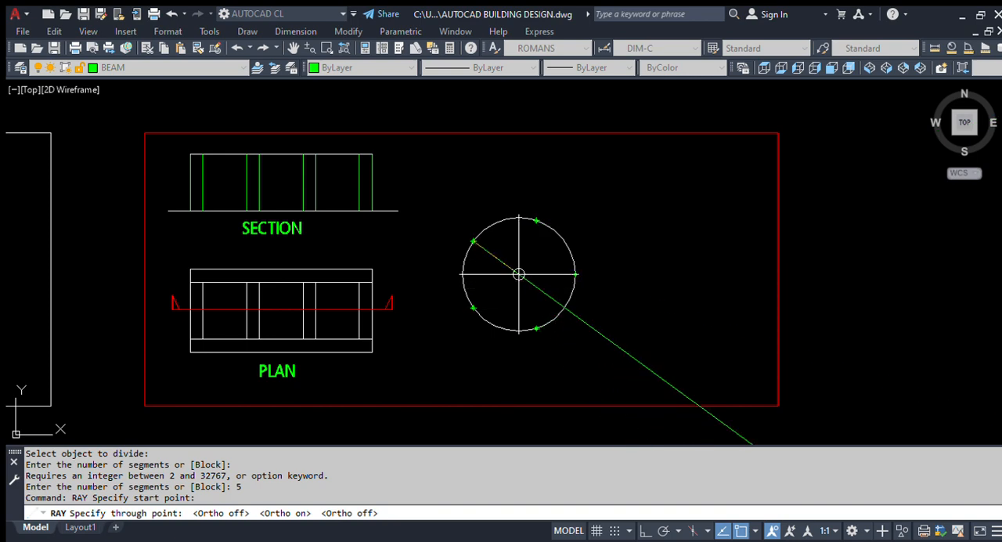
pyautogui.click(519, 275)
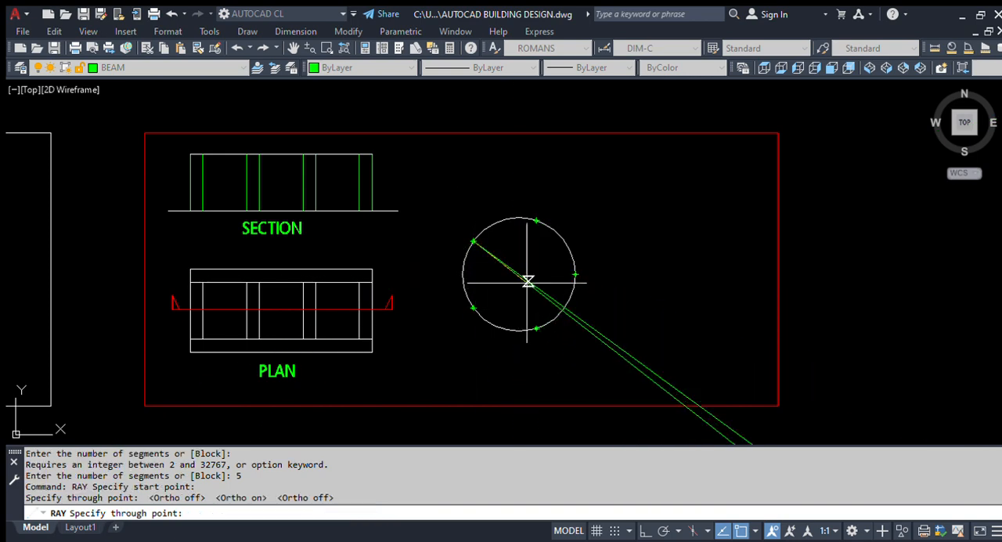
pyautogui.press('Escape')
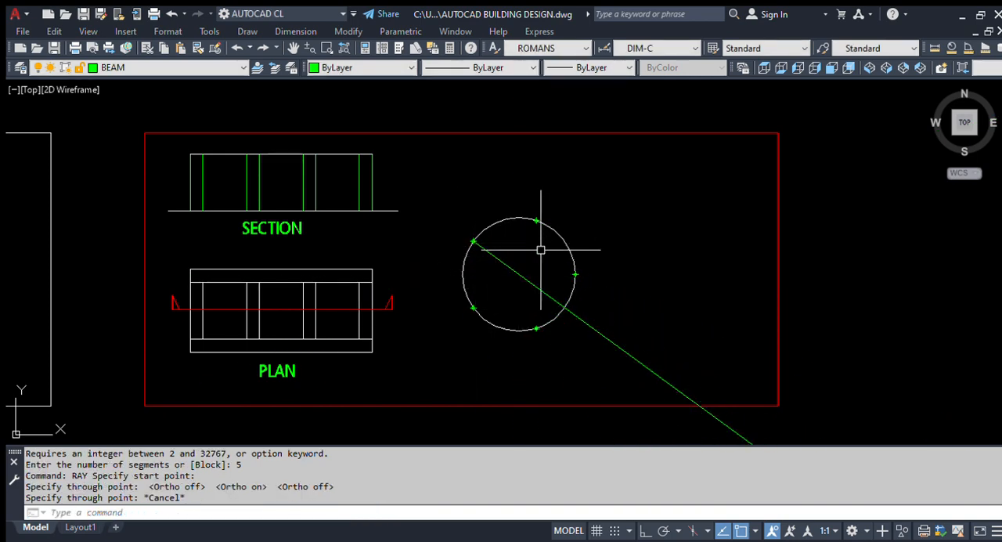
# Step: Draw rays from the circle's upper-right and lower-left division points through its centre
pyautogui.press('Return')
pyautogui.click(536, 222)
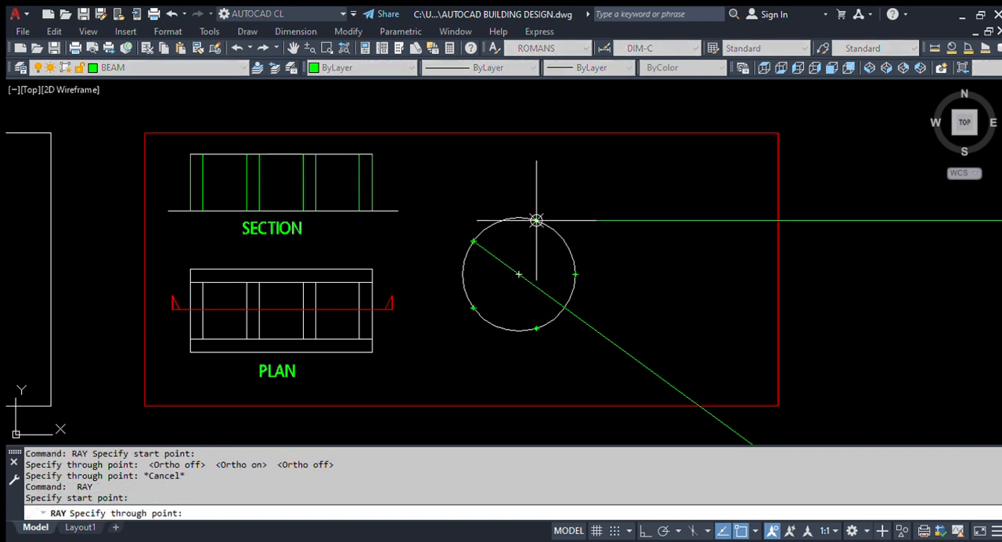
pyautogui.click(522, 276)
pyautogui.press('Return')
pyautogui.scroll(2, 488, 305)
pyautogui.press('Return')
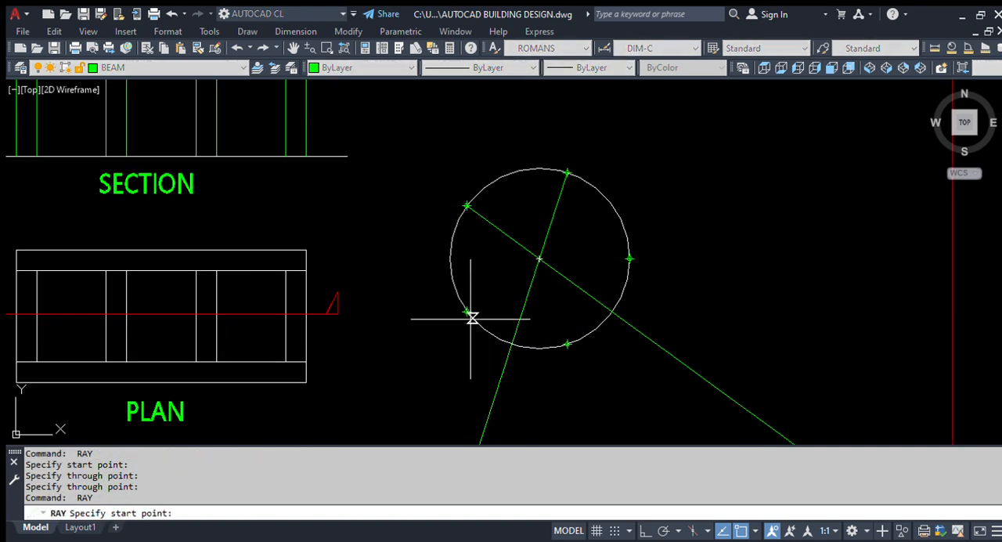
pyautogui.click(467, 311)
pyautogui.click(540, 259)
pyautogui.press('Return')
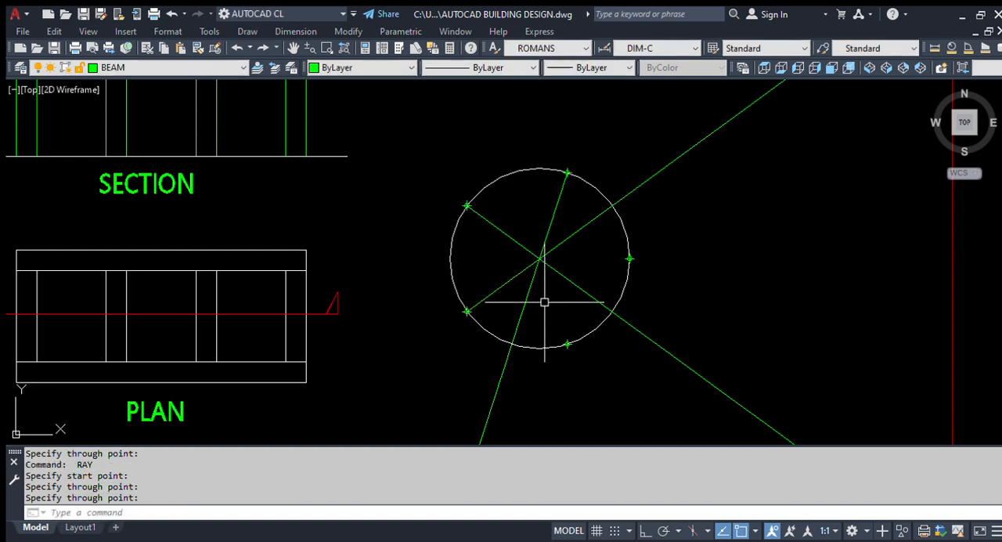
# Step: Draw rays from the circle's rightmost and lower-right division points through its centre
pyautogui.press('Return')
pyautogui.click(630, 258)
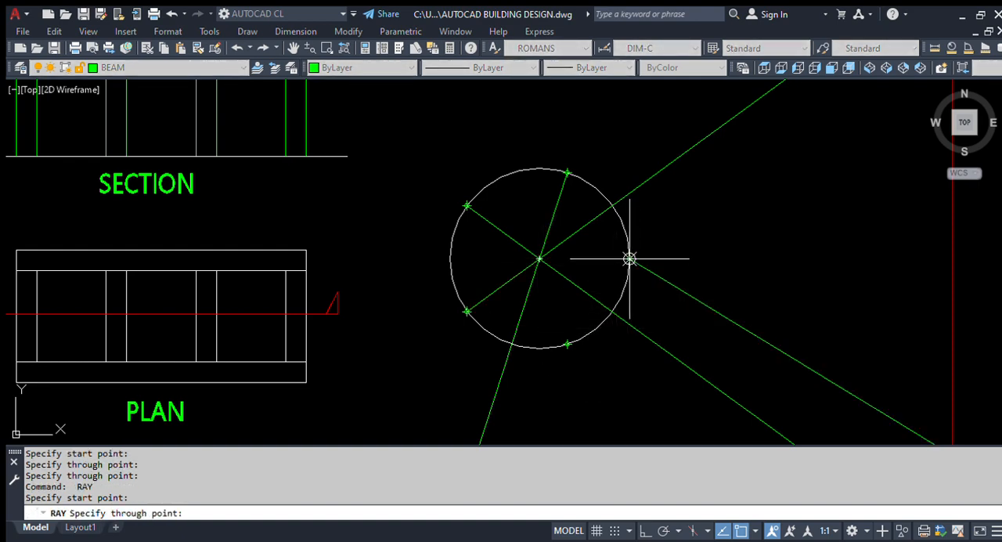
pyautogui.click(539, 258)
pyautogui.press('Return')
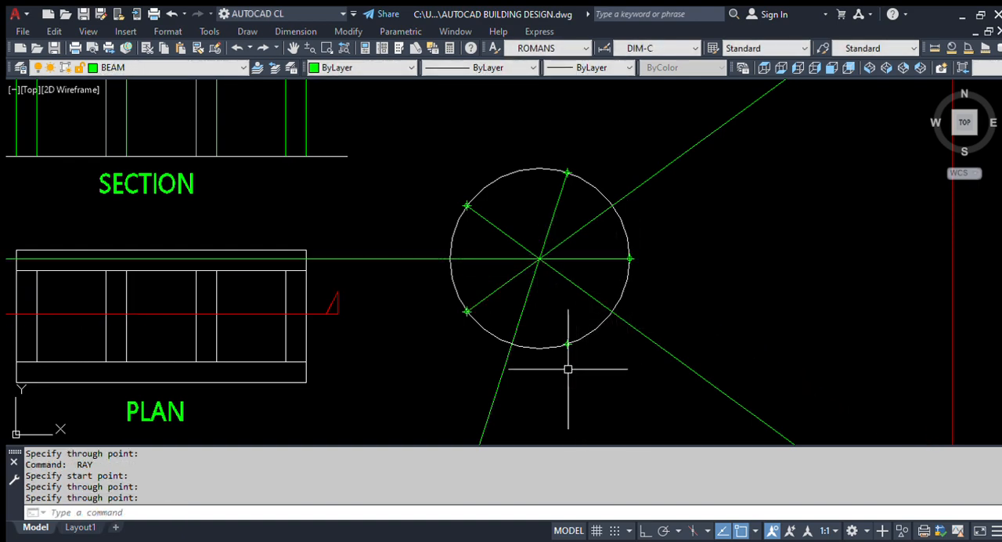
pyautogui.press('Return')
pyautogui.click(567, 343)
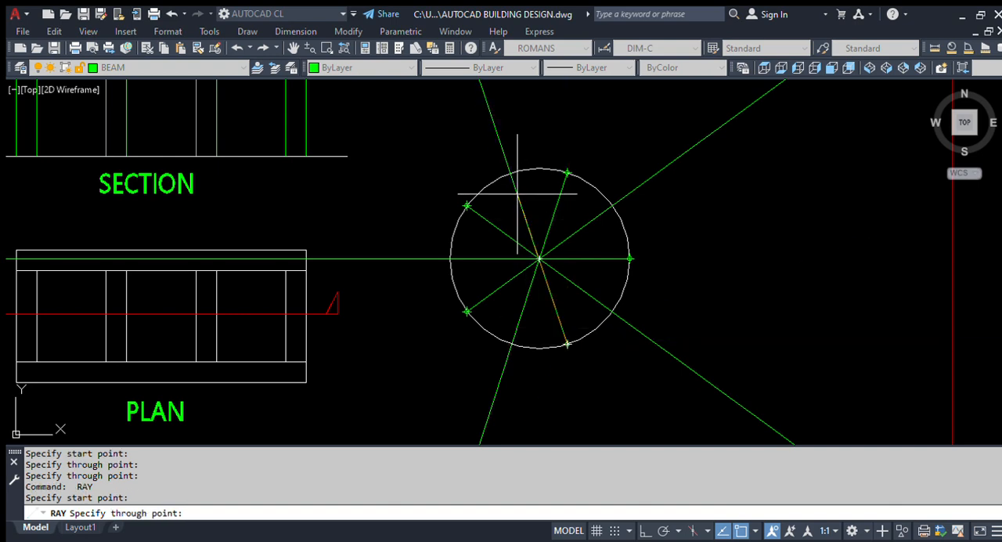
pyautogui.click(540, 258)
pyautogui.press('Return')
# Step: Offset the divided circle outward by 500 to form a concentric outer circle
pyautogui.scroll(-5, 470, 284)
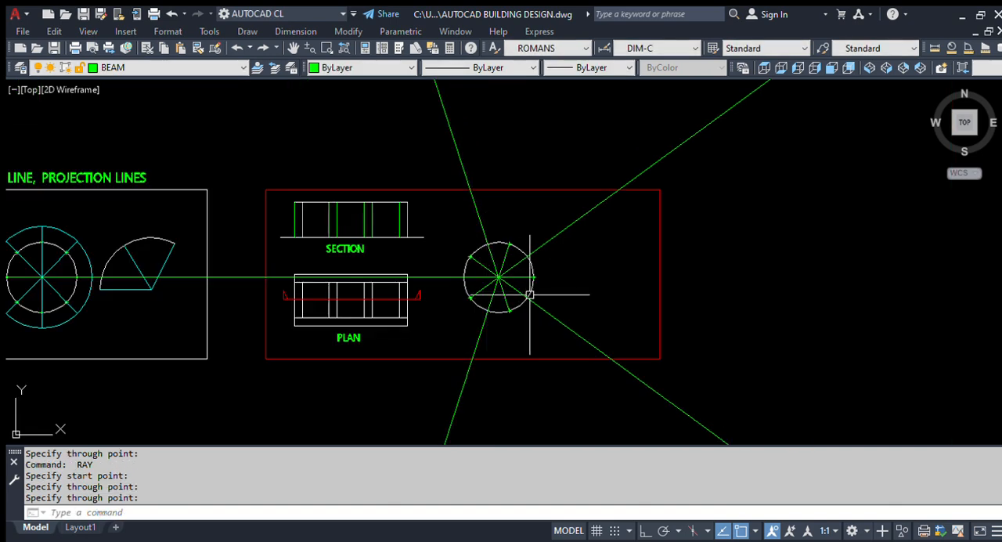
pyautogui.scroll(3, 494, 298)
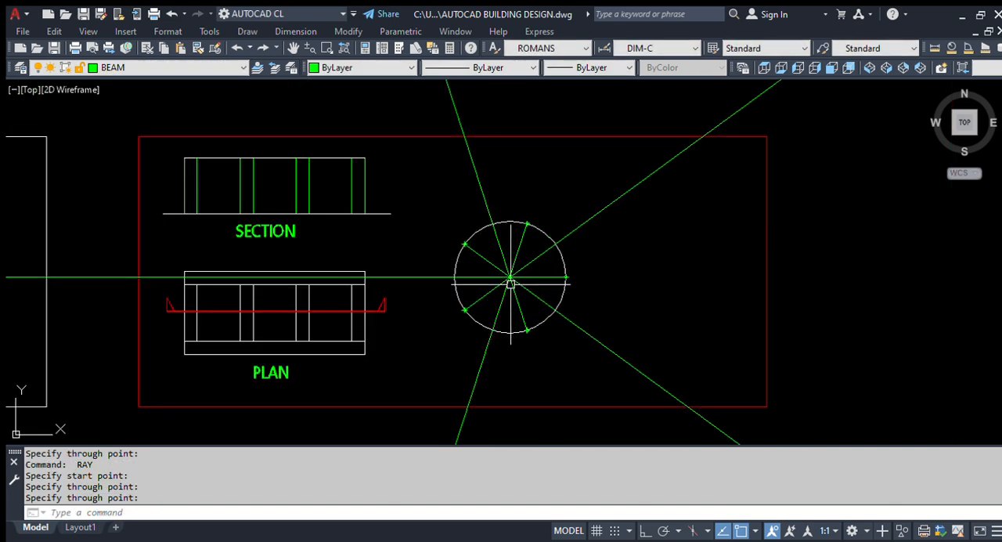
pyautogui.scroll(2, 511, 283)
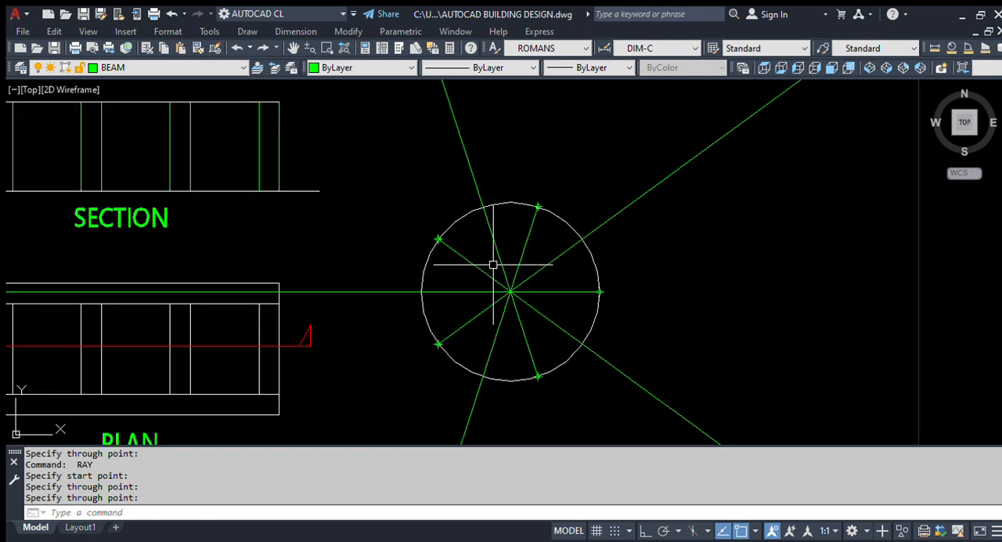
pyautogui.write('o')
pyautogui.press('Return')
pyautogui.write('500')
pyautogui.press('Return')
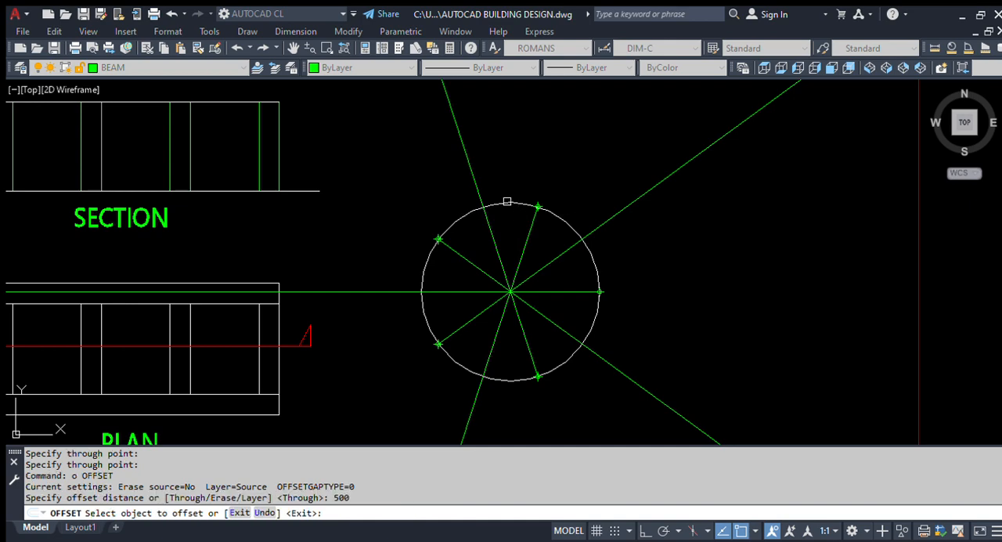
pyautogui.click(509, 202)
pyautogui.click(523, 185)
pyautogui.press('Escape')
# Step: Trim the upper-left and horizontal left rays beyond the outer circle, using that circle as the cutting edge
pyautogui.write('tr')
pyautogui.press('Return')
pyautogui.click(537, 186)
pyautogui.click(510, 126)
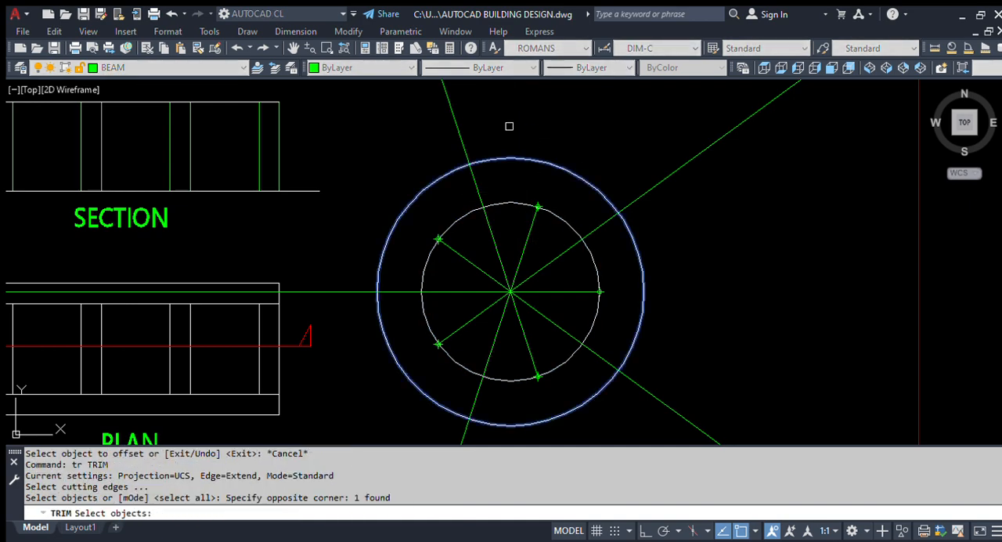
pyautogui.press('Return')
pyautogui.click(480, 125)
pyautogui.click(428, 146)
pyautogui.click(381, 263)
pyautogui.click(364, 291)
pyautogui.click(362, 305)
pyautogui.click(359, 274)
# Step: Try to trim the upper-right ray at the outer circle and undo the last trim
pyautogui.click(629, 227)
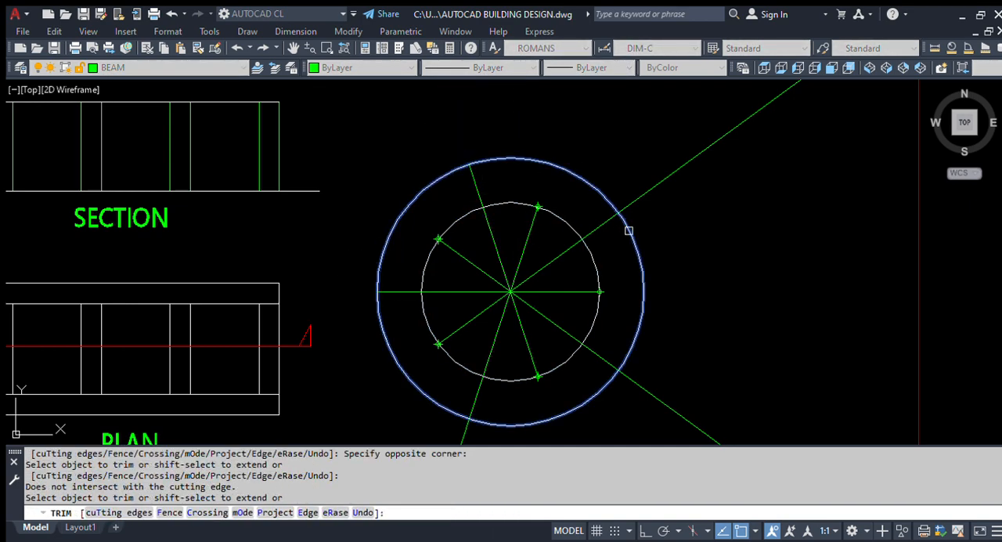
pyautogui.click(615, 216)
pyautogui.moveTo(647, 219); pyautogui.dragTo(631, 181)
pyautogui.click(637, 199)
pyautogui.hotkey('ctrl', 'z')
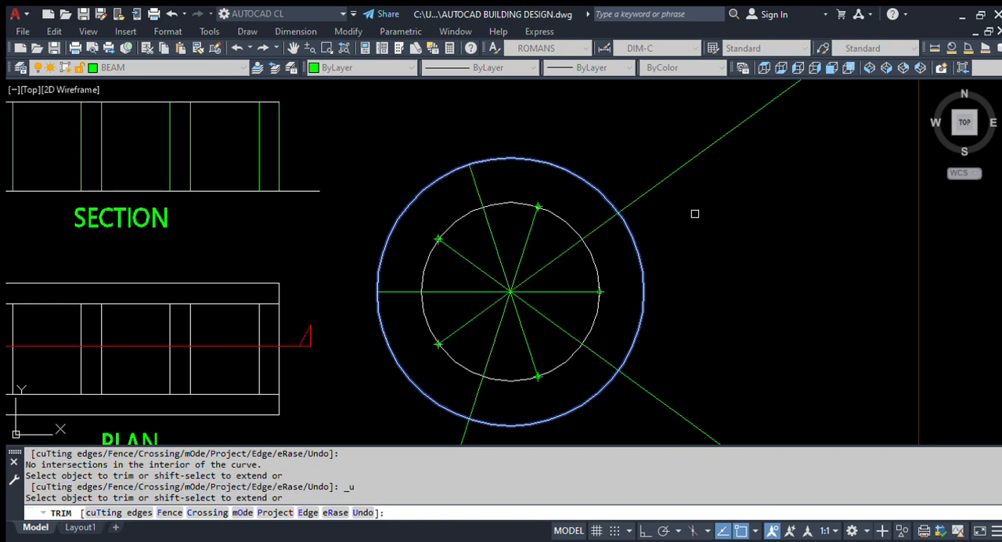
# Step: Trim the upper-right, lower-right and lower-left rays where they extend beyond the outer circle
pyautogui.click(693, 211)
pyautogui.click(671, 162)
pyautogui.scroll(-4, 670, 170)
pyautogui.click(687, 259)
pyautogui.click(663, 280)
pyautogui.scroll(4, 587, 278)
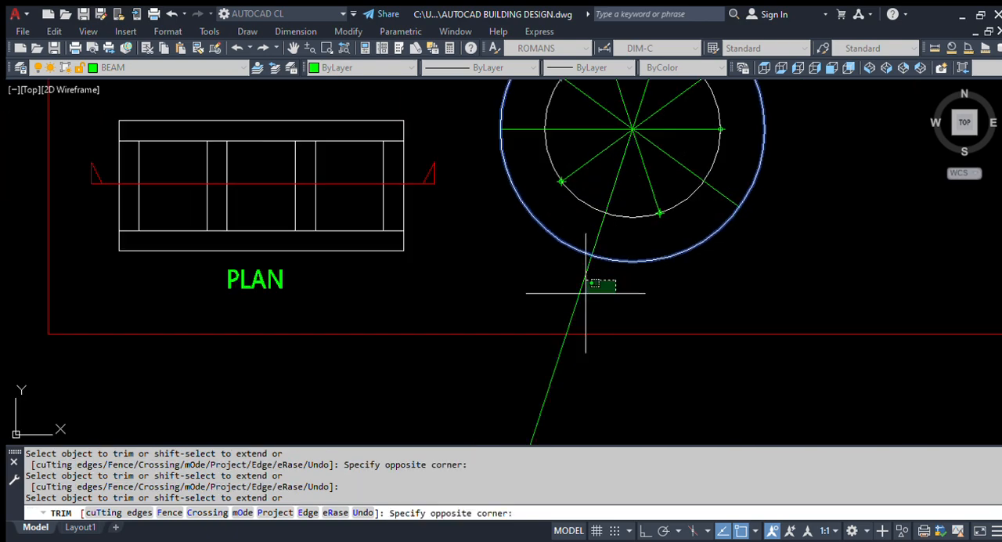
pyautogui.press('Escape')
pyautogui.scroll(-4, 493, 333)
pyautogui.scroll(4, 587, 234)
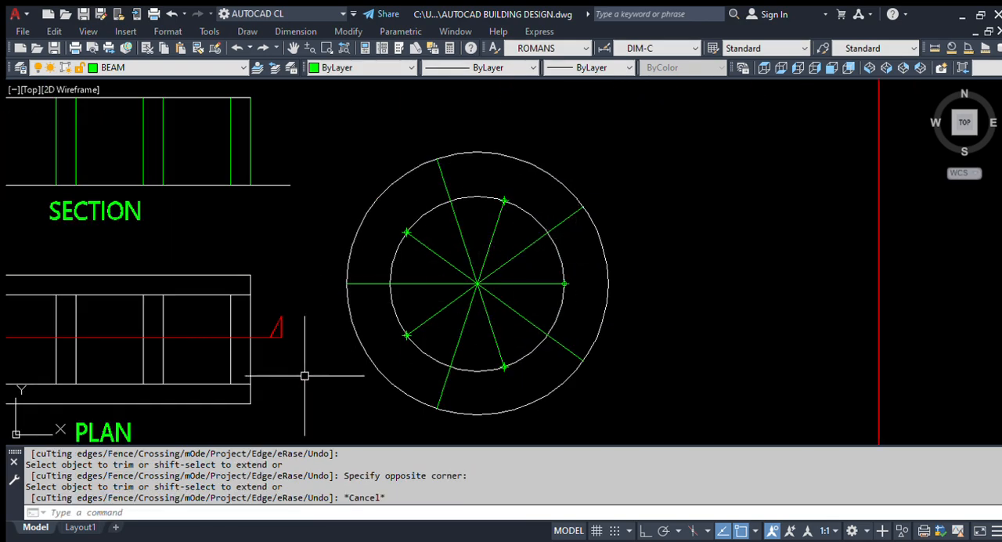
pyautogui.scroll(-4, 539, 268)
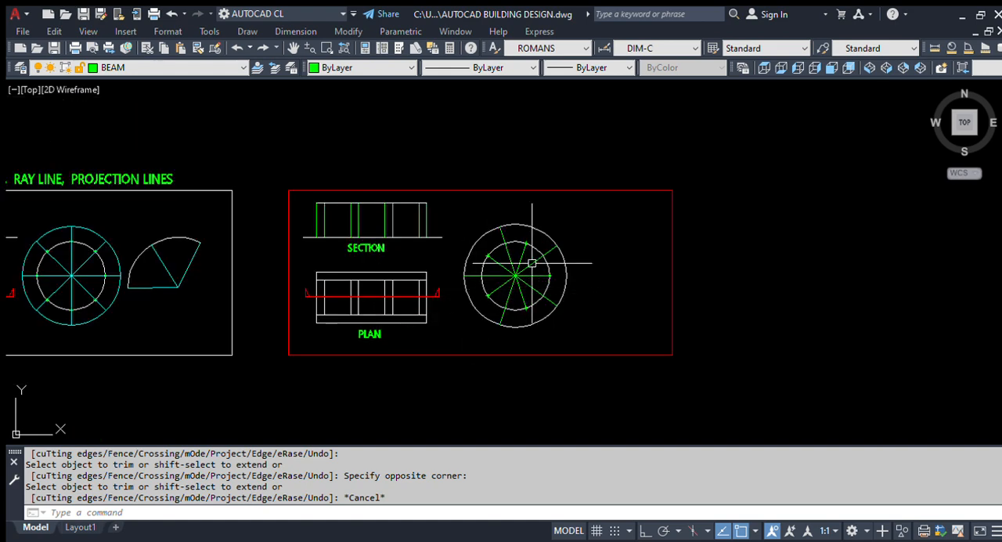
pyautogui.scroll(4, 531, 263)
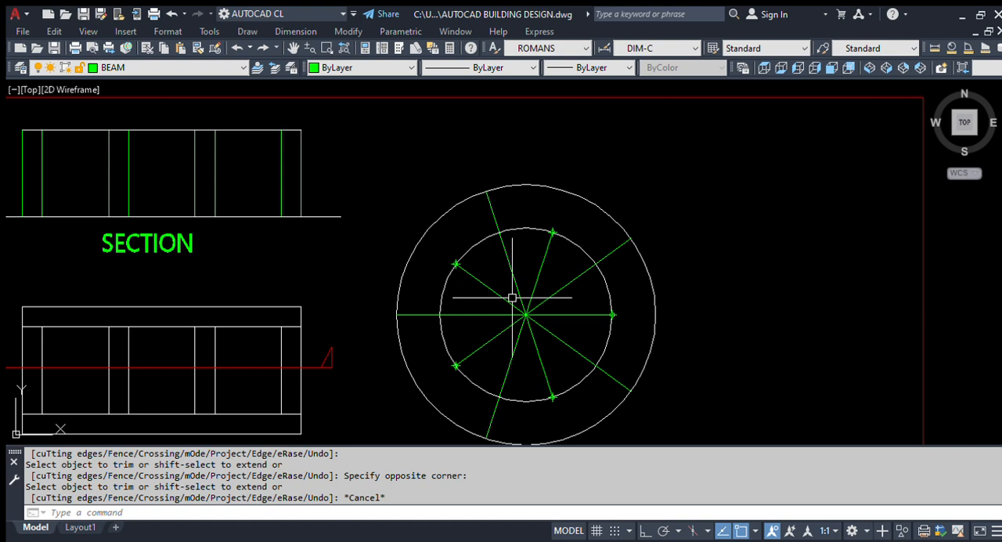
pyautogui.scroll(-3, 488, 291)
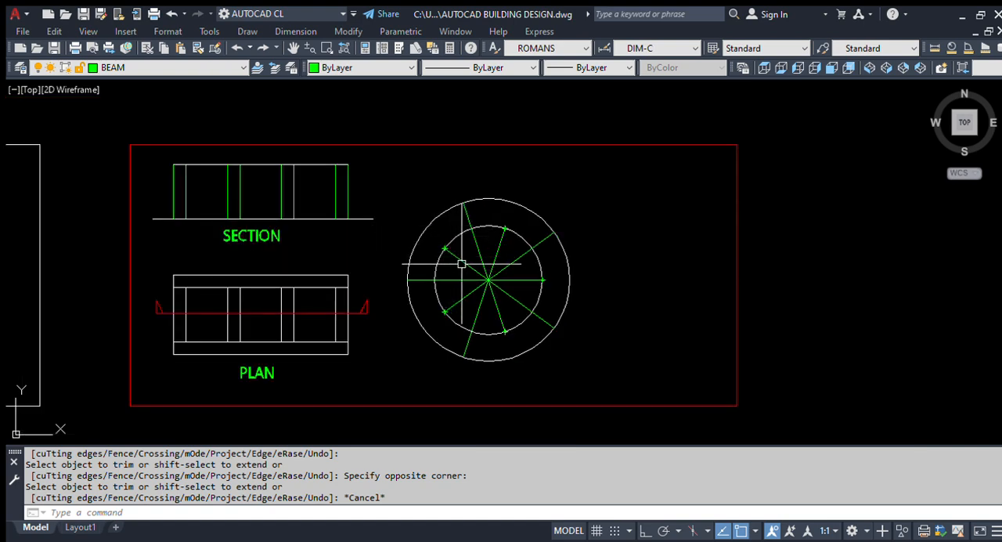
# Step: Copy the reference drawing's arc into the red frame, to the right of the divided circle
pyautogui.moveTo(370, 282); pyautogui.dragTo(489, 275, button='middle')
pyautogui.moveTo(237, 274); pyautogui.dragTo(399, 268, button='middle')
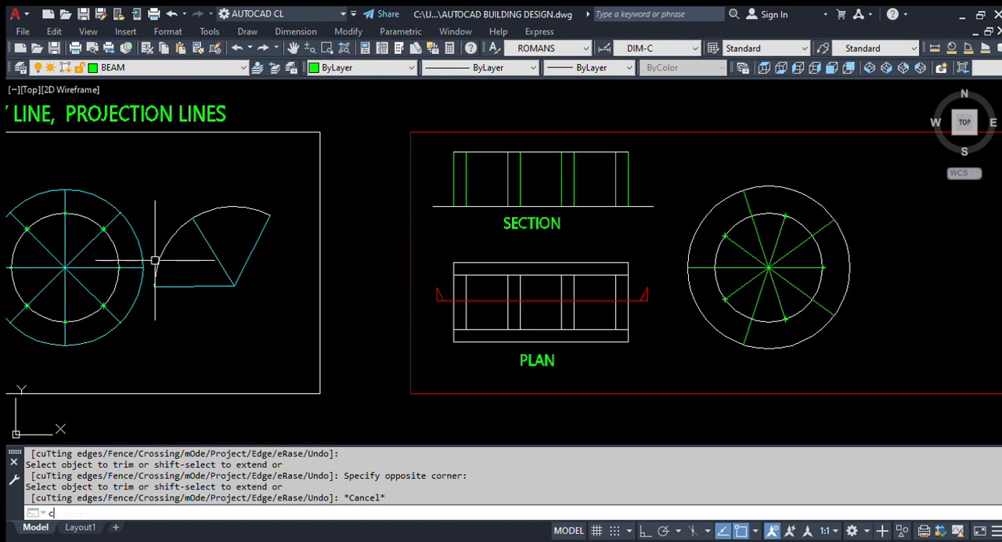
pyautogui.press('Return')
pyautogui.press('Escape')
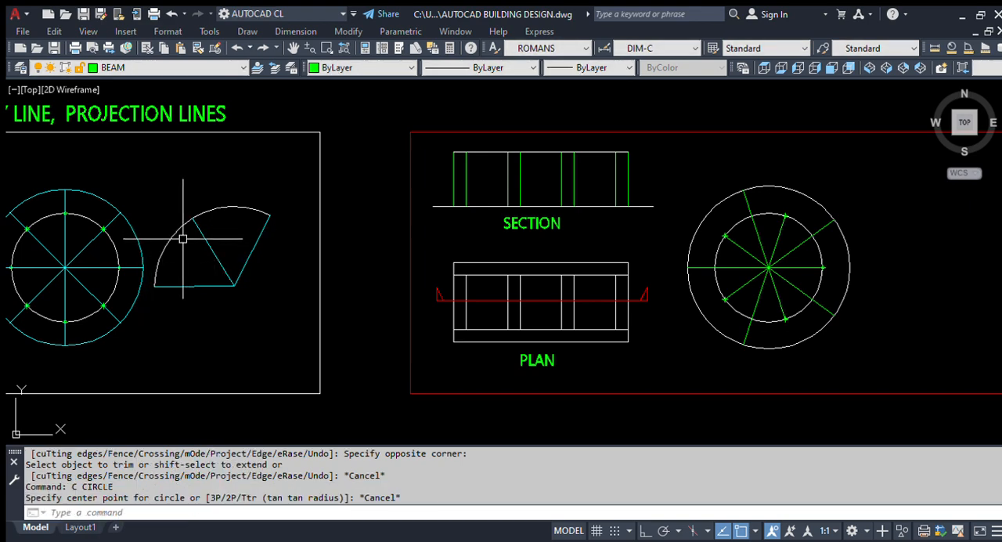
pyautogui.press('Return')
pyautogui.click(183, 231)
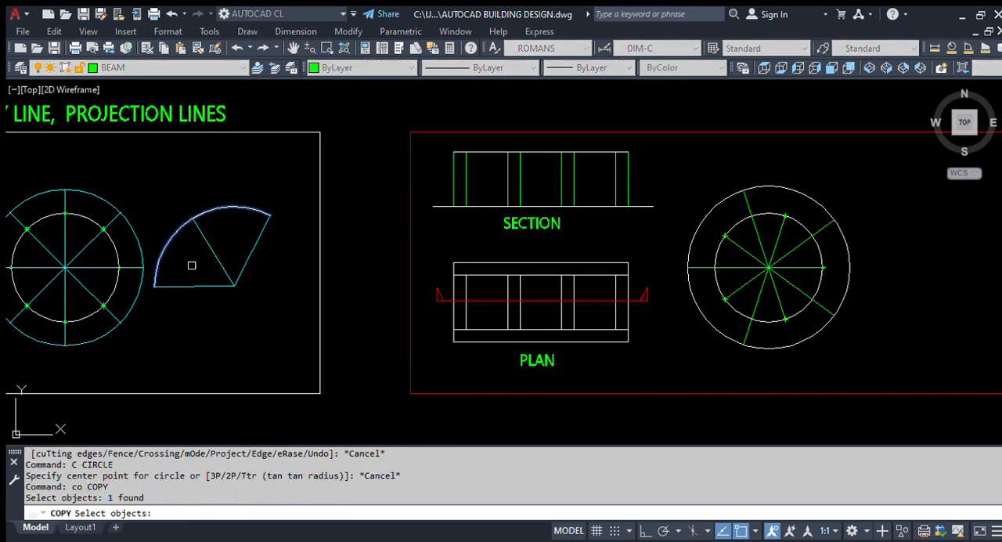
pyautogui.press('Return')
pyautogui.click(216, 262)
pyautogui.scroll(-2, 50, 263)
pyautogui.scroll(3, 427, 261)
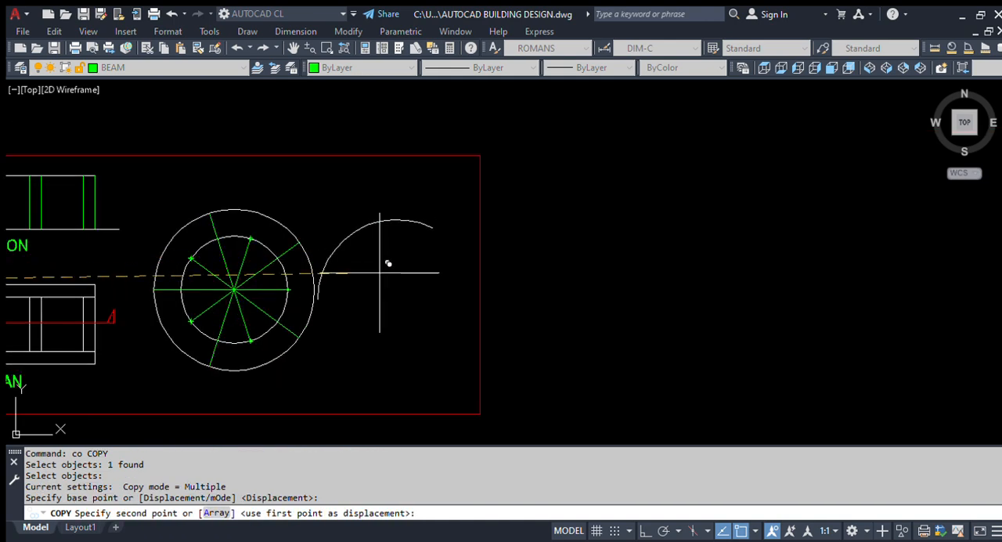
pyautogui.click(423, 282)
pyautogui.press('Return')
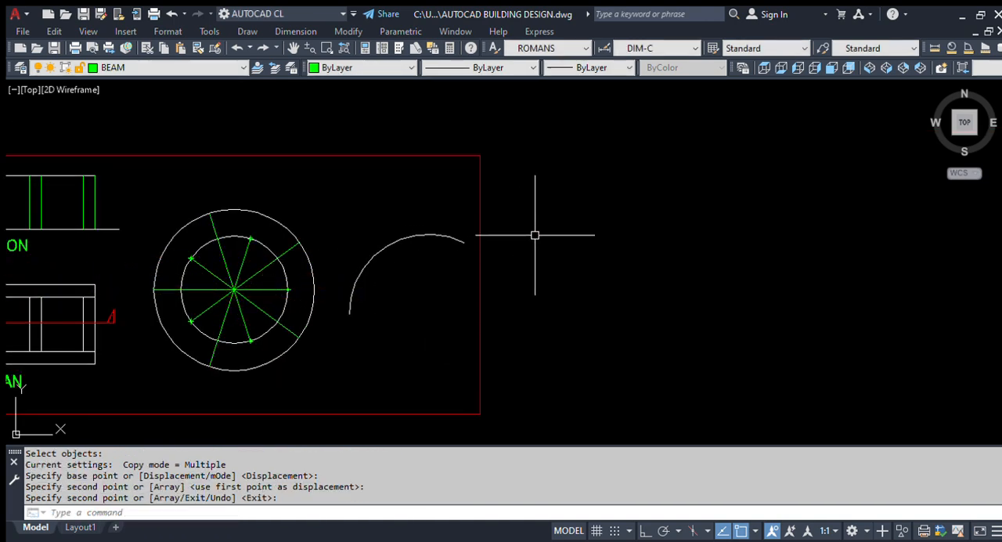
# Step: Draw a ray from the copied arc's left endpoint through the arc's centre
pyautogui.scroll(-4, 548, 247)
pyautogui.scroll(3, 555, 257)
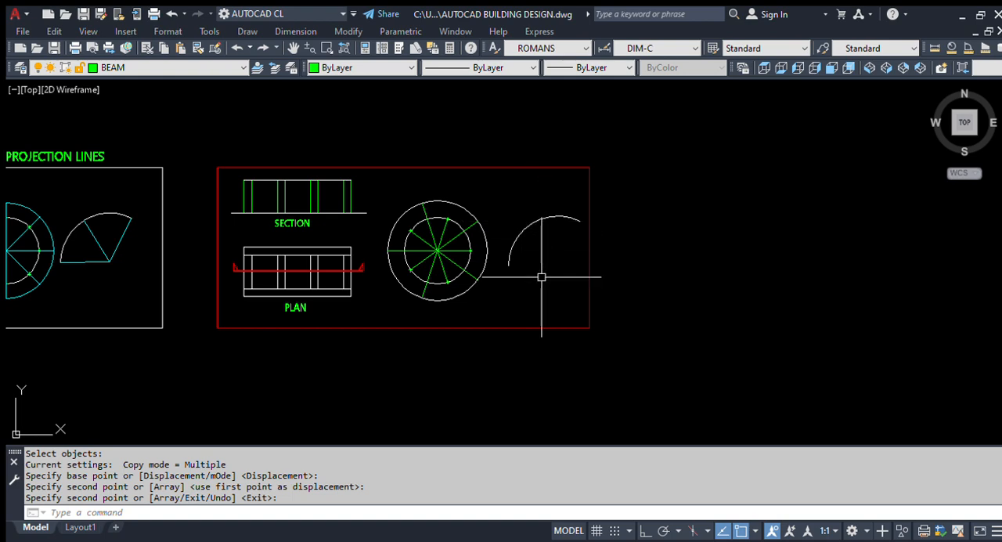
pyautogui.scroll(-2, 537, 246)
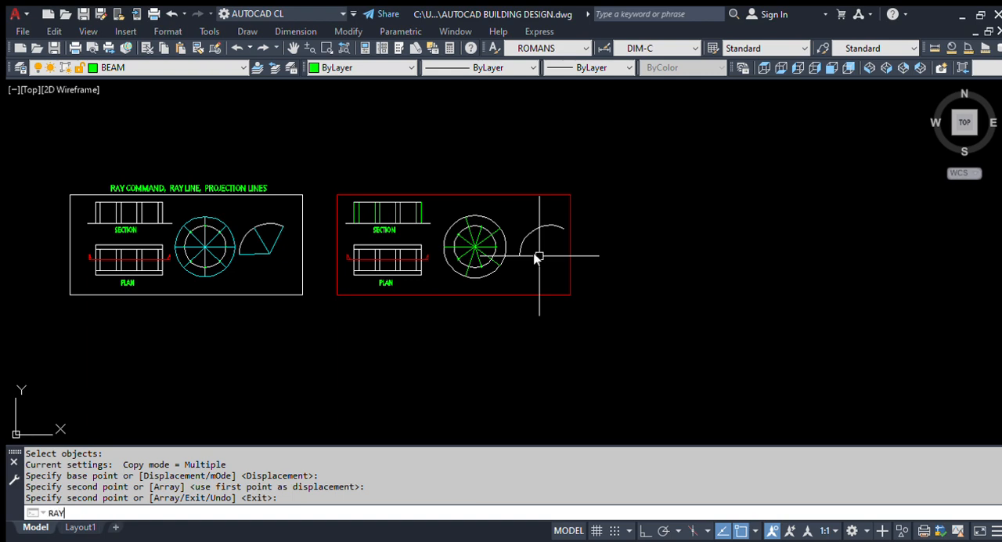
pyautogui.press('Return')
pyautogui.scroll(2, 537, 256)
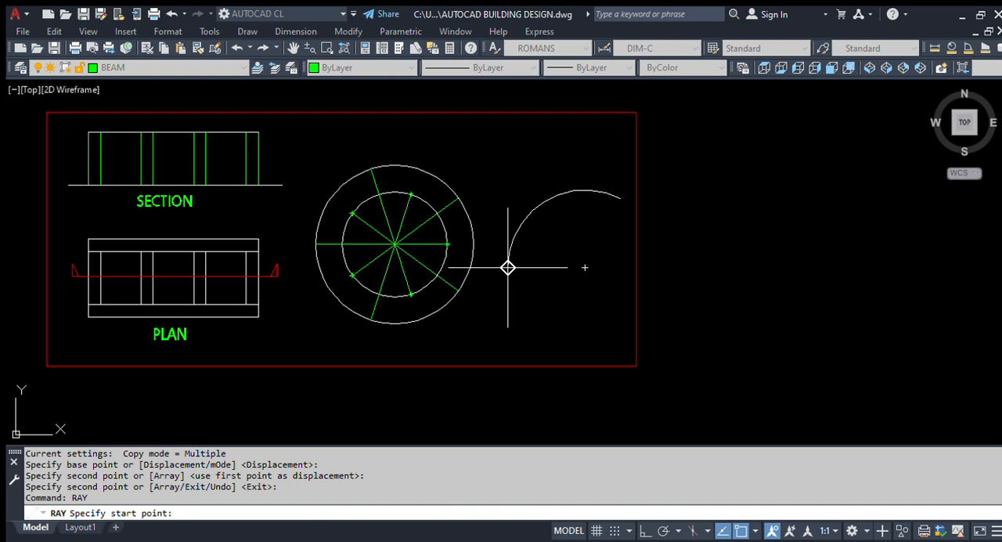
pyautogui.click(508, 268)
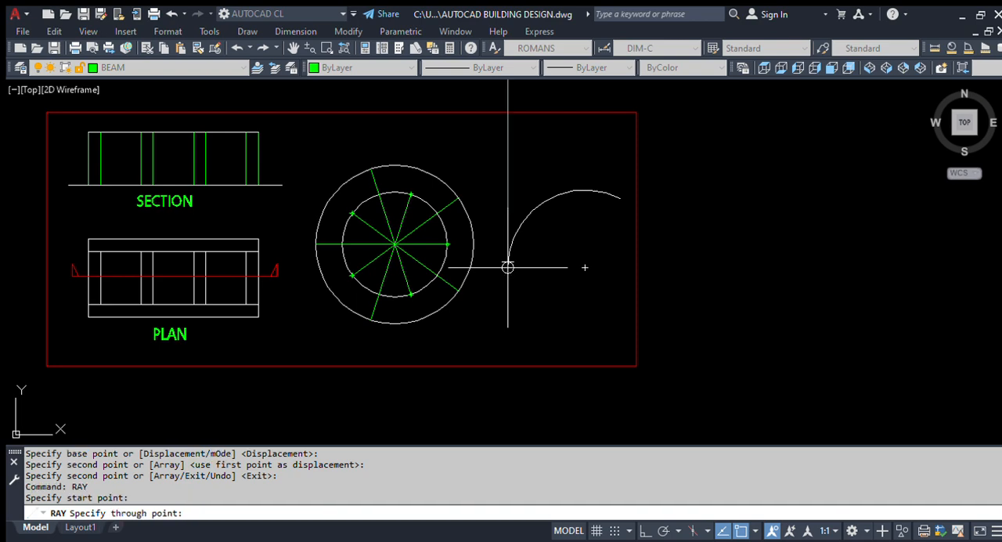
pyautogui.click(585, 268)
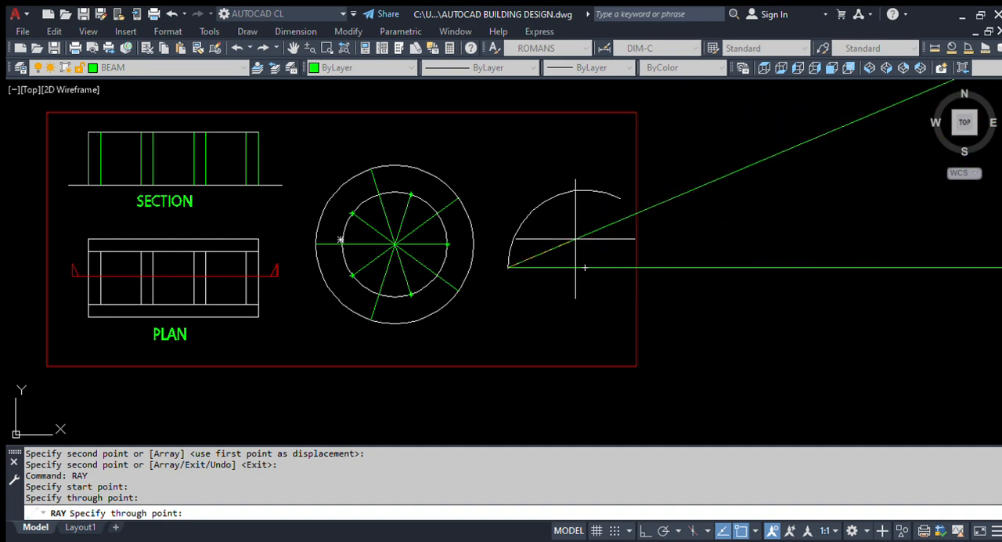
pyautogui.press('Escape')
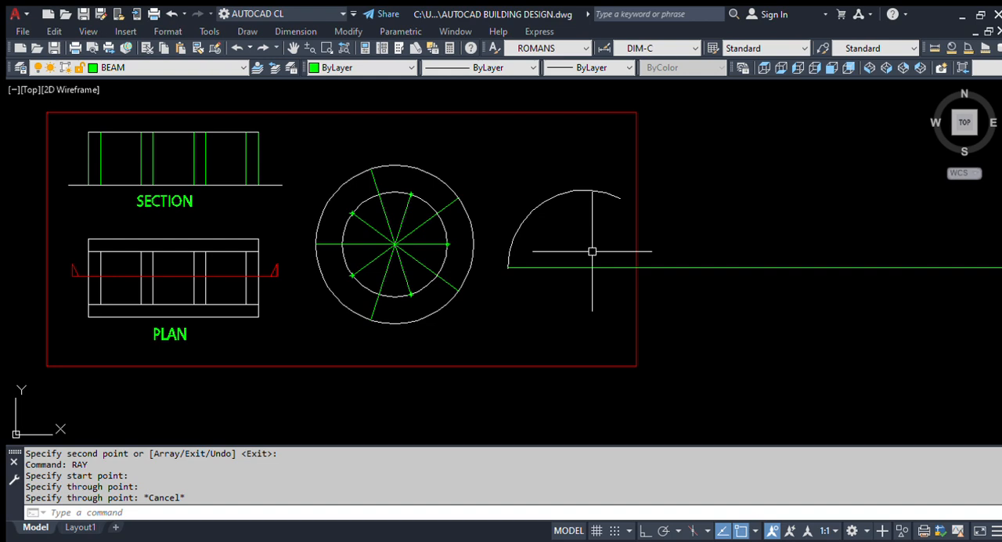
# Step: Draw a ray from the copied arc's right endpoint through the arc's centre
pyautogui.press('Return')
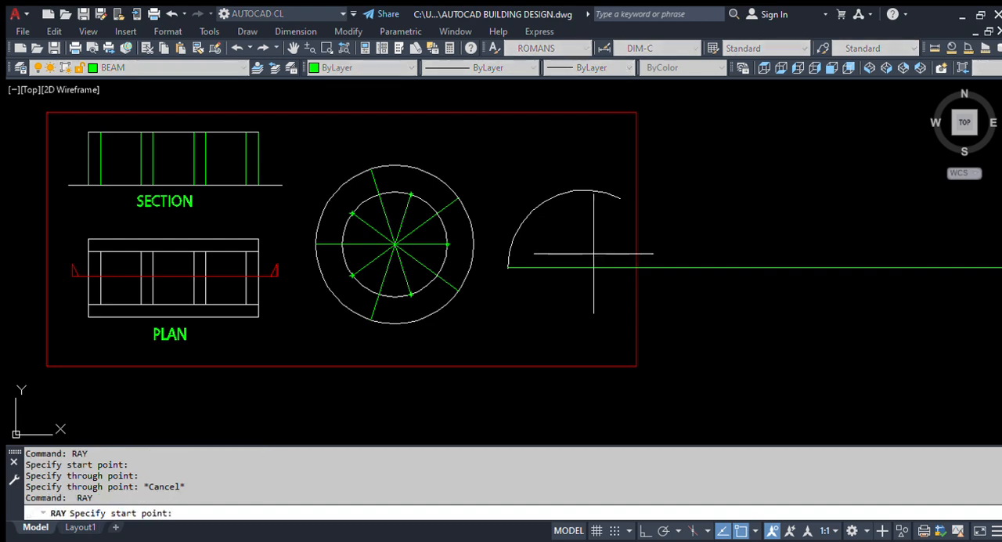
pyautogui.click(620, 198)
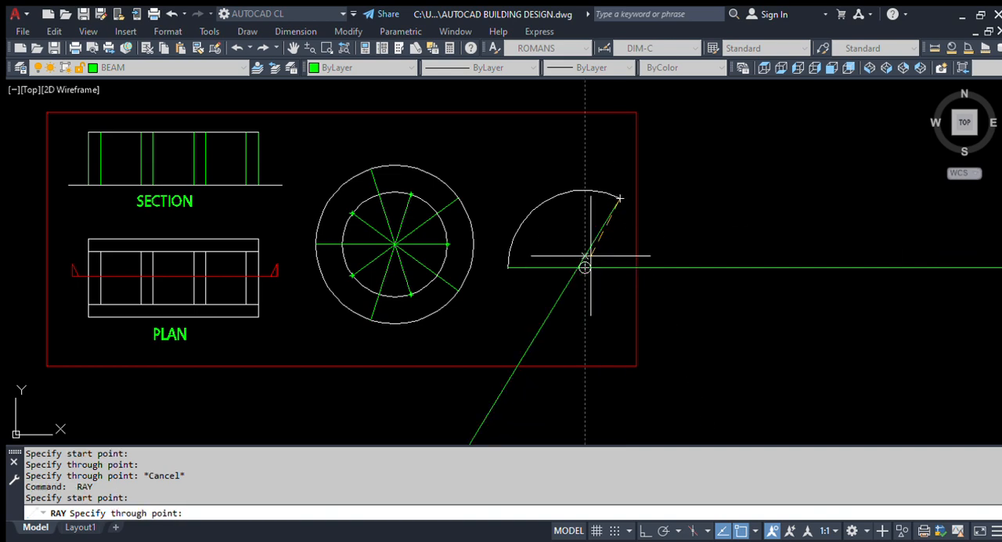
pyautogui.click(585, 268)
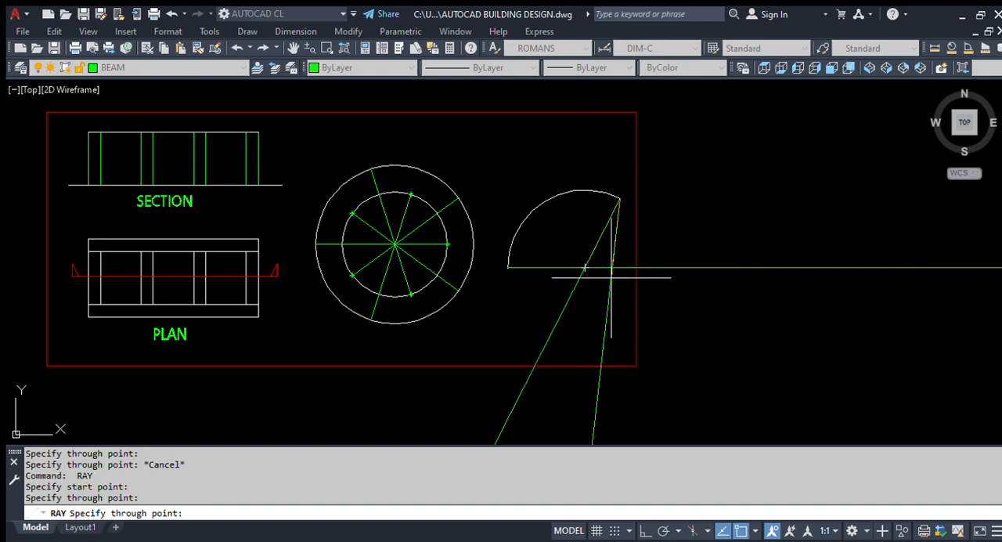
pyautogui.press('Return')
# Step: Examine how far the arc's two rays extend beyond the red frame, selecting and deselecting both
pyautogui.scroll(-4, 574, 274)
pyautogui.scroll(2, 549, 220)
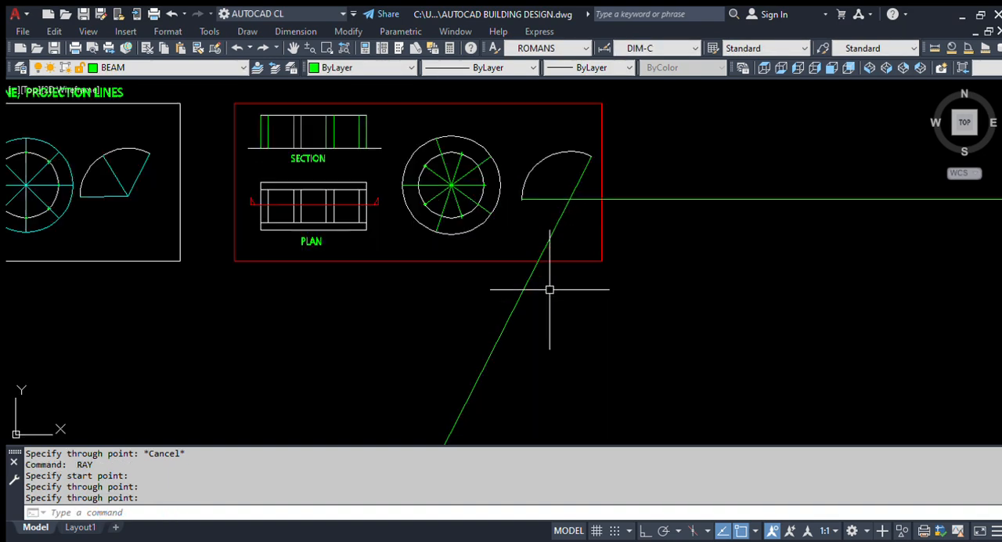
pyautogui.scroll(4, 593, 141)
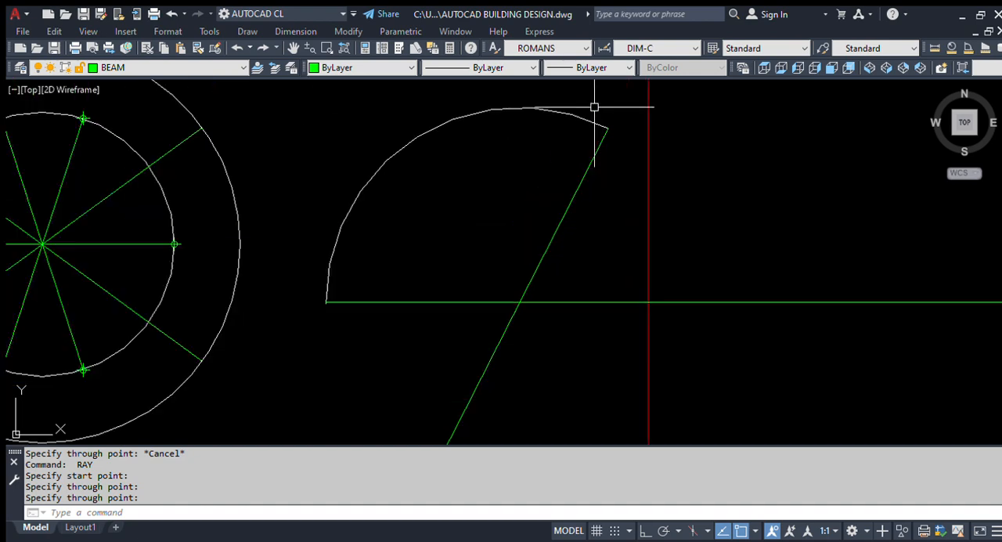
pyautogui.scroll(-10, 571, 146)
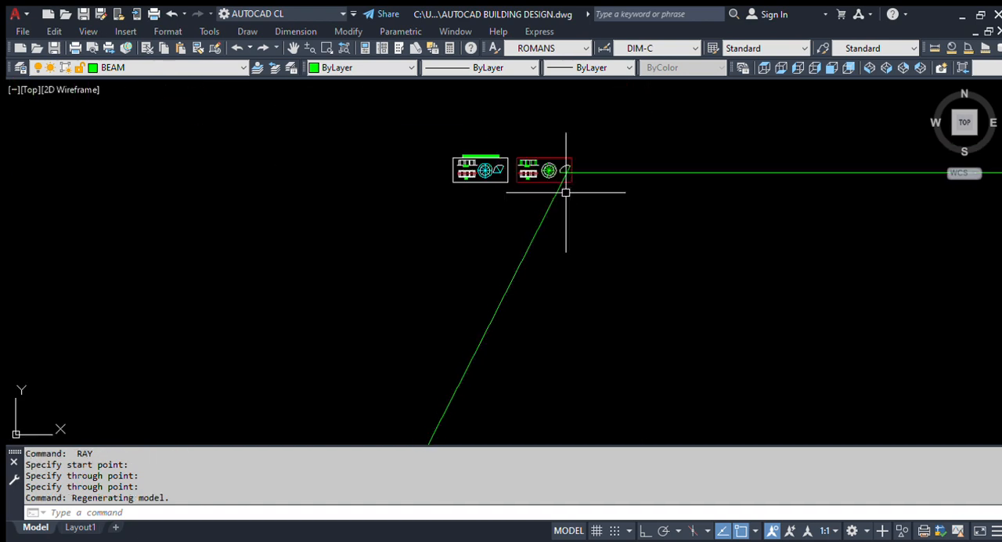
pyautogui.scroll(2, 541, 274)
pyautogui.scroll(-3, 438, 307)
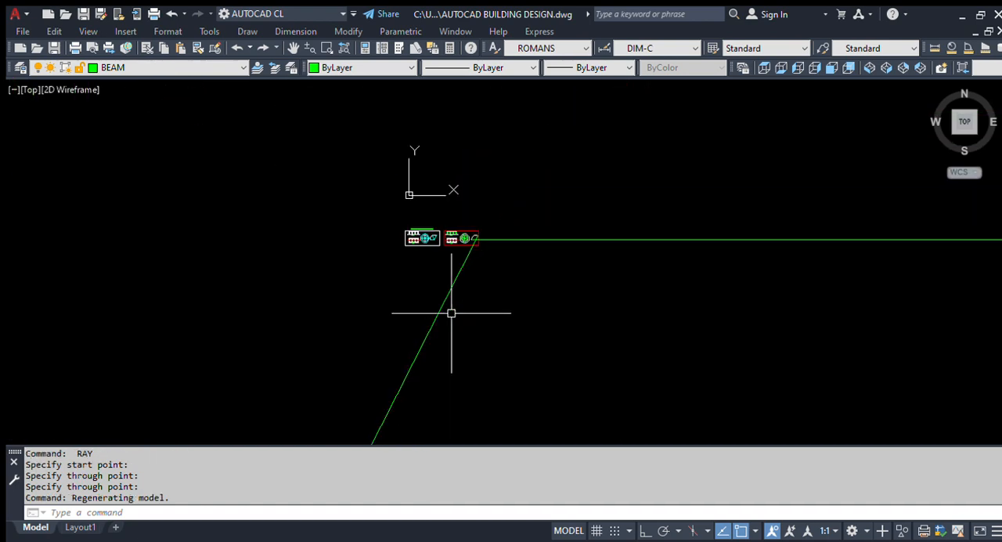
pyautogui.scroll(2, 447, 246)
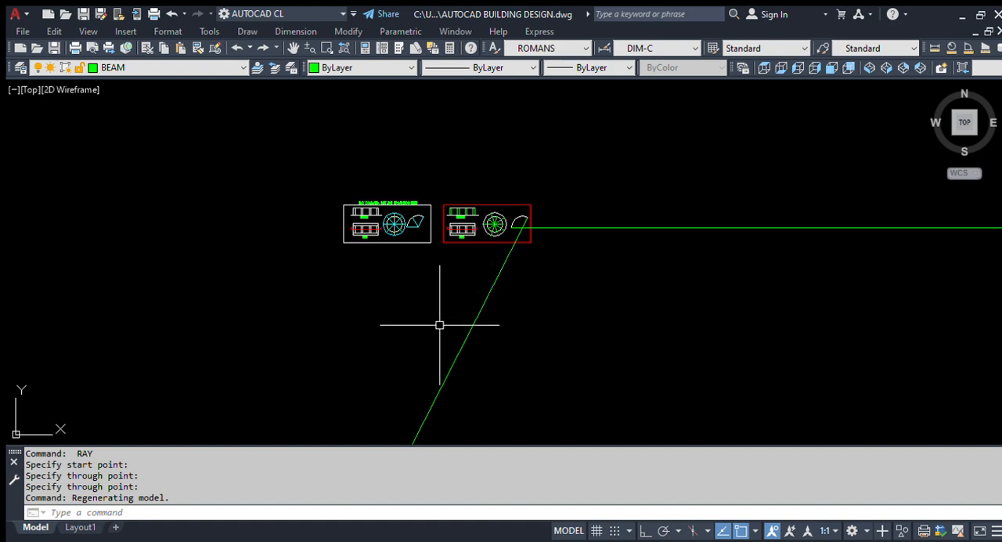
pyautogui.scroll(8, 522, 258)
pyautogui.scroll(2, 544, 196)
pyautogui.click(538, 271)
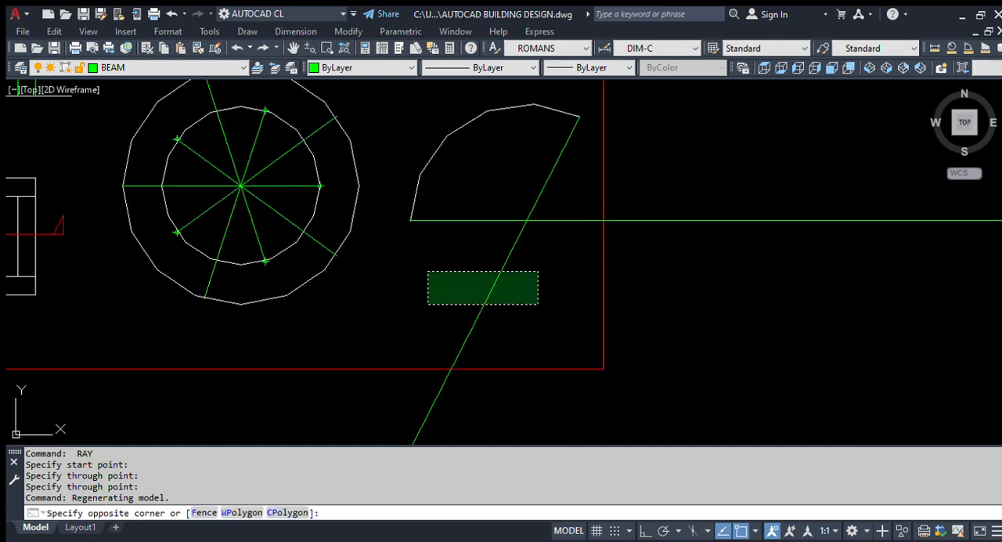
pyautogui.click(428, 303)
pyautogui.click(711, 287)
pyautogui.click(635, 168)
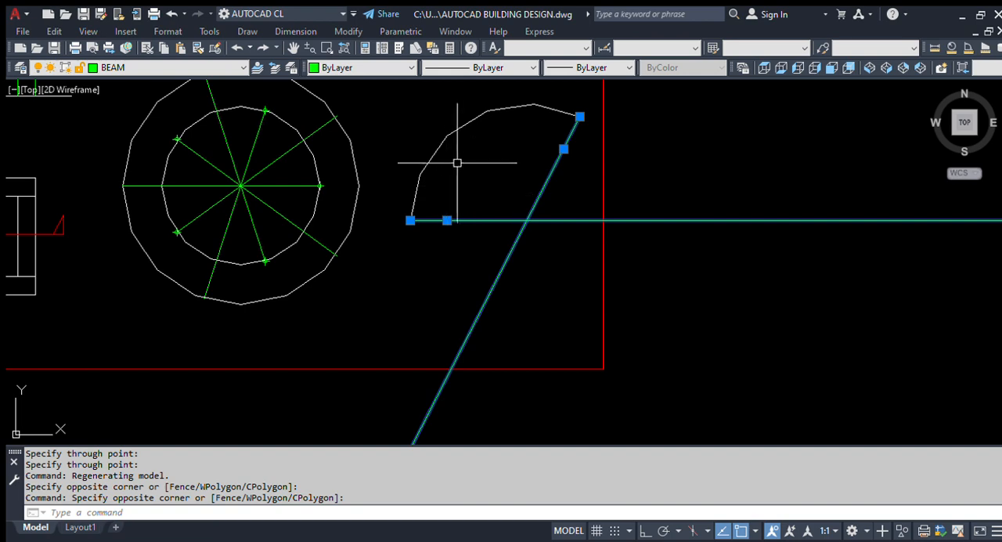
pyautogui.press('Escape')
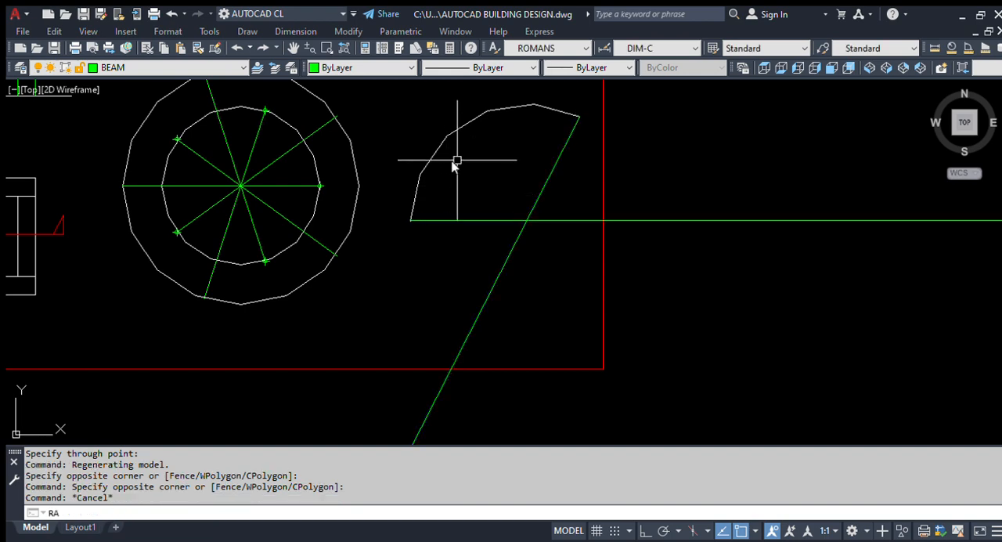
# Step: Draw a ray from the copied arc's midpoint through the arc's centre
pyautogui.press('Return')
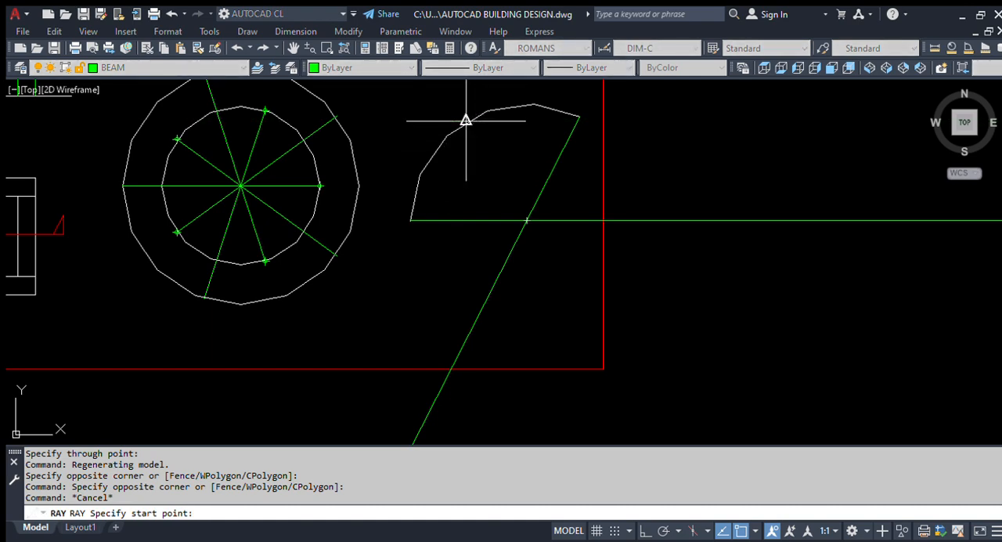
pyautogui.click(466, 120)
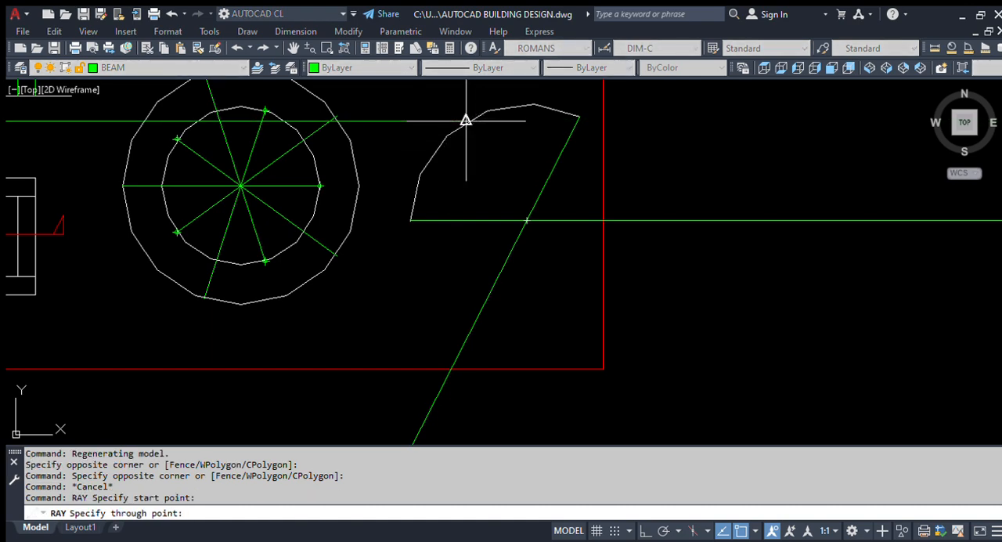
pyautogui.click(528, 220)
pyautogui.press('Escape')
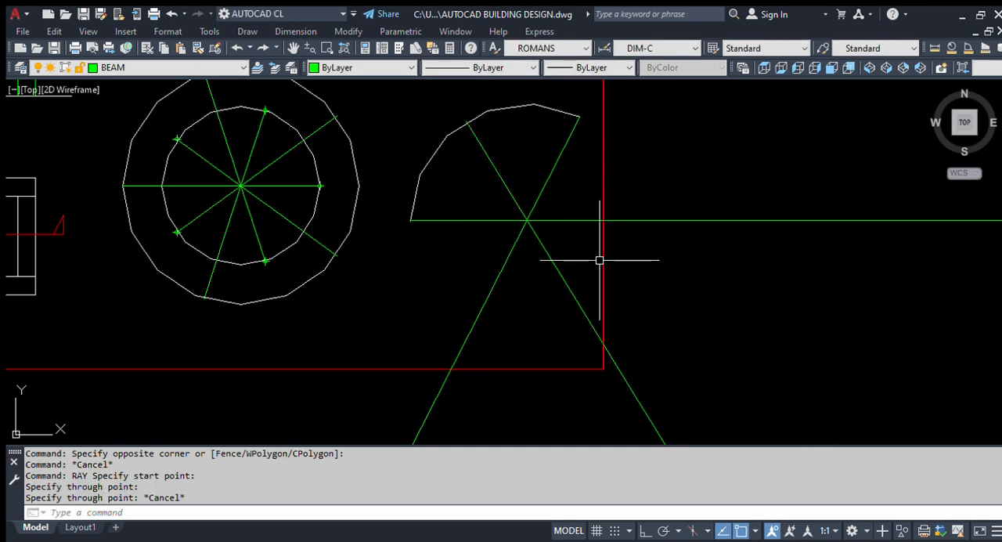
# Step: Compare the arc and its three rays with the arc in the reference drawing
pyautogui.scroll(-3, 567, 238)
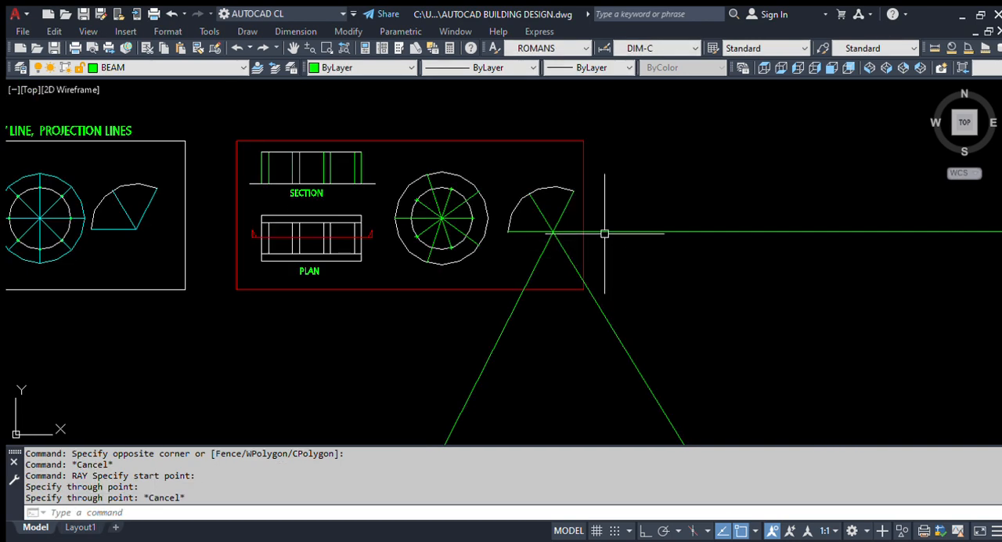
pyautogui.moveTo(405, 262); pyautogui.dragTo(543, 275, button='middle')
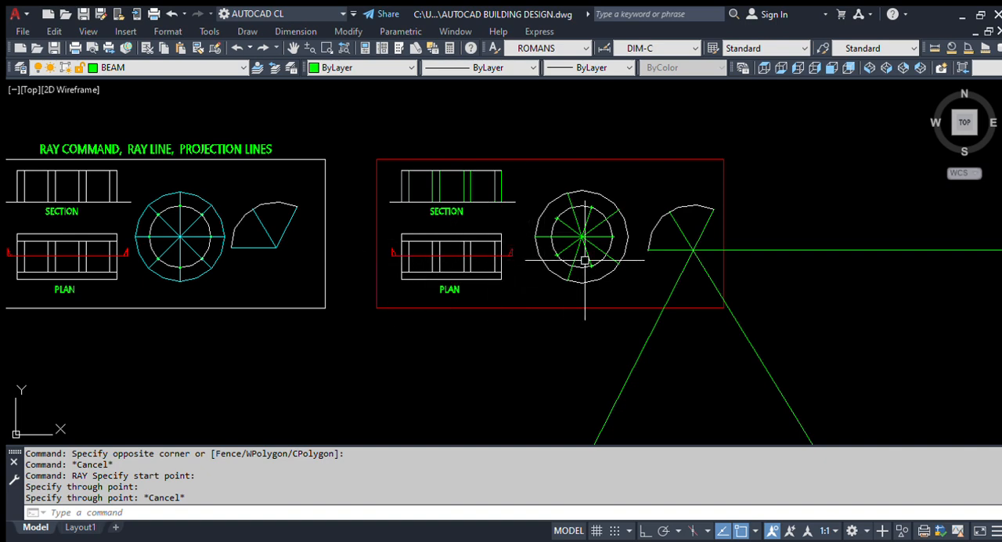
pyautogui.scroll(2, 650, 236)
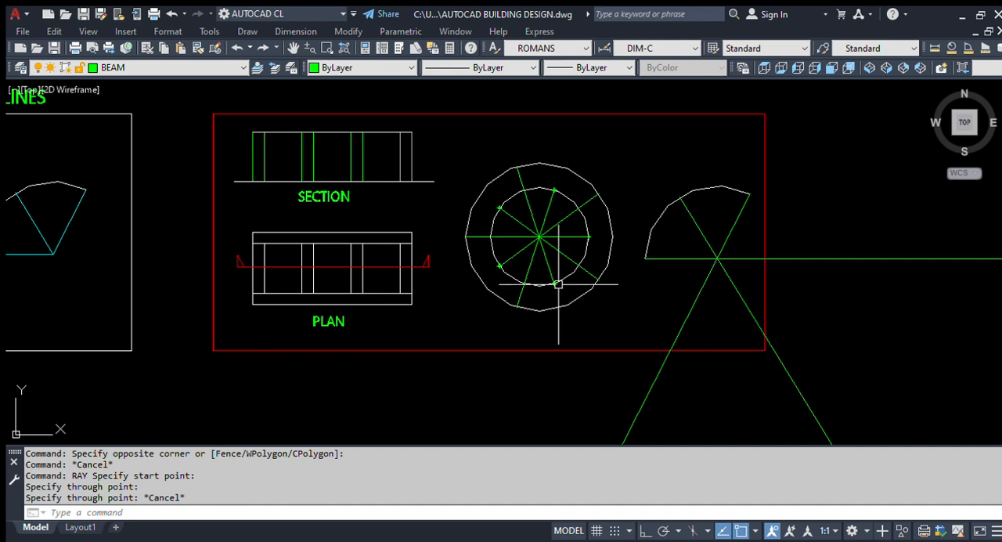
pyautogui.scroll(4, 755, 284)
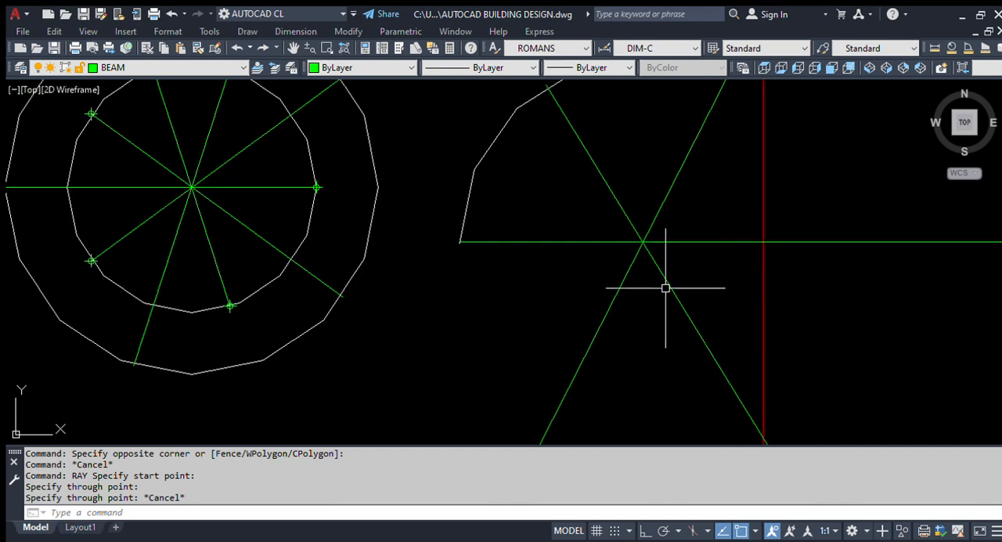
pyautogui.scroll(-4, 506, 284)
pyautogui.scroll(4, 558, 276)
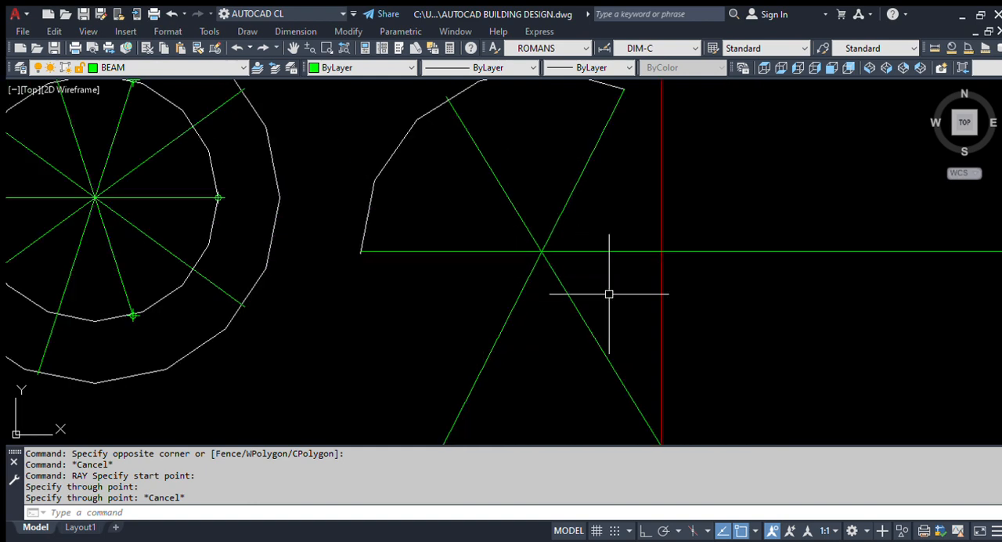
pyautogui.scroll(-6, 794, 226)
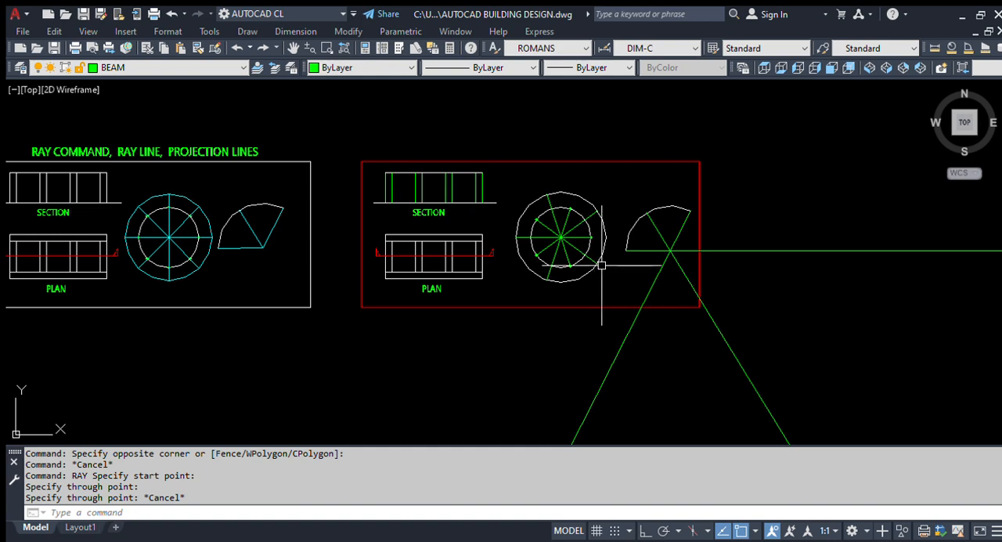
pyautogui.scroll(4, 693, 255)
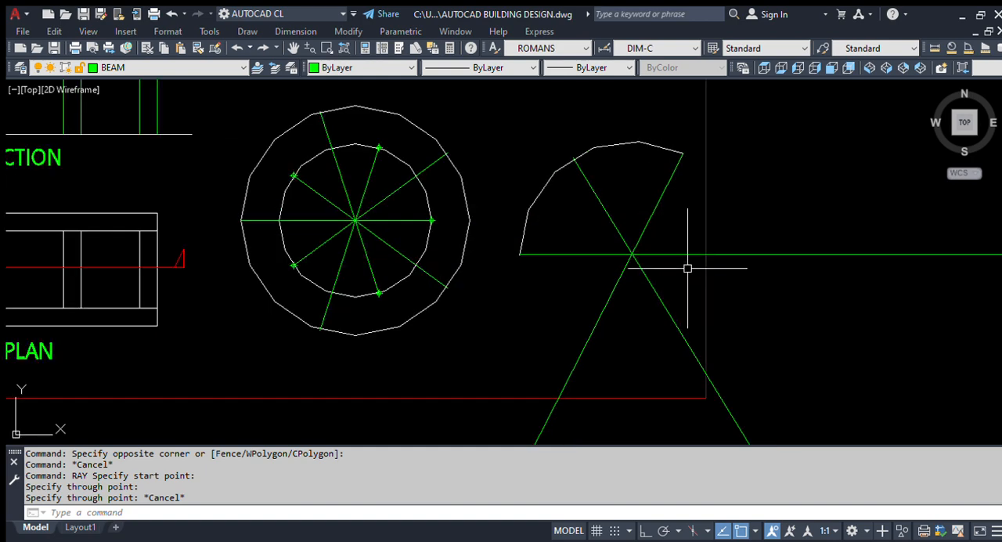
# Step: Trim the three rays beyond their crossing at the arc's centre
pyautogui.write('tr')
pyautogui.press('Return')
pyautogui.press('Return')
pyautogui.scroll(2, 681, 270)
pyautogui.click(662, 266)
pyautogui.click(522, 324)
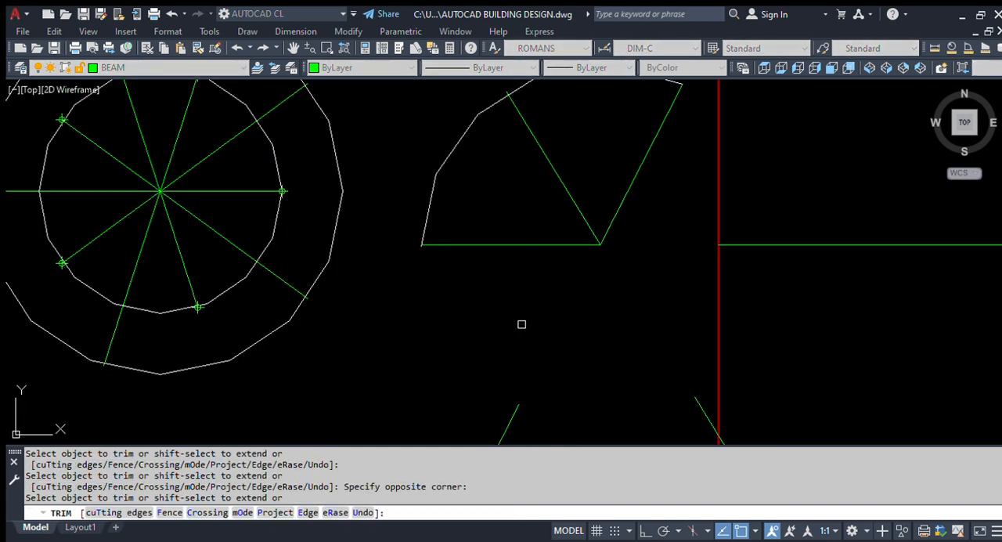
# Step: Erase the leftover horizontal ray piece and the two inclined ray pieces beyond the red frame
pyautogui.press('space')
pyautogui.click(804, 287)
pyautogui.click(761, 203)
pyautogui.write('e')
pyautogui.scroll(-4, 638, 218)
pyautogui.click(752, 340)
pyautogui.click(450, 390)
pyautogui.press('space')
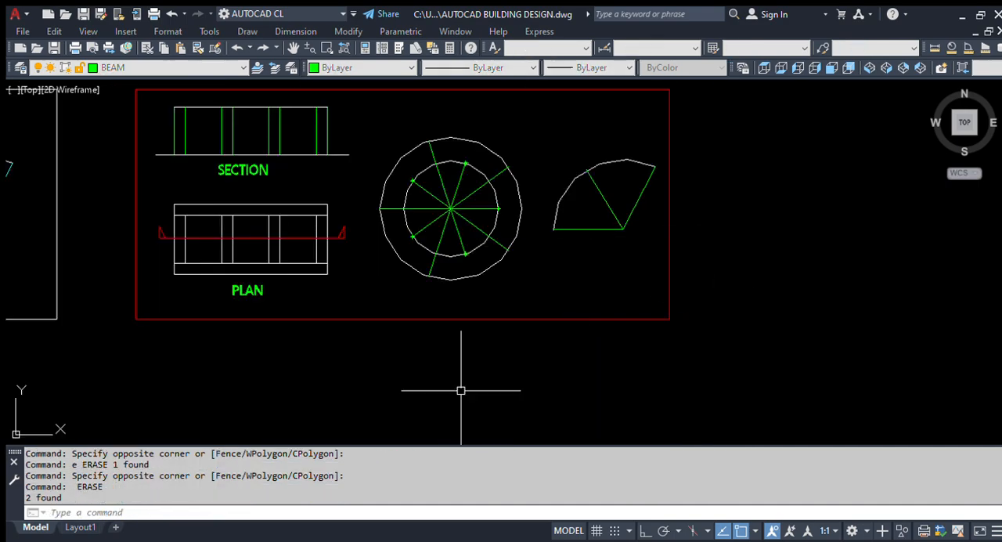
# Step: Zoom to the drawing's extents to view the reference and the recreated drawing together
pyautogui.scroll(-6, 607, 315)
pyautogui.write('z')
pyautogui.press('Return')
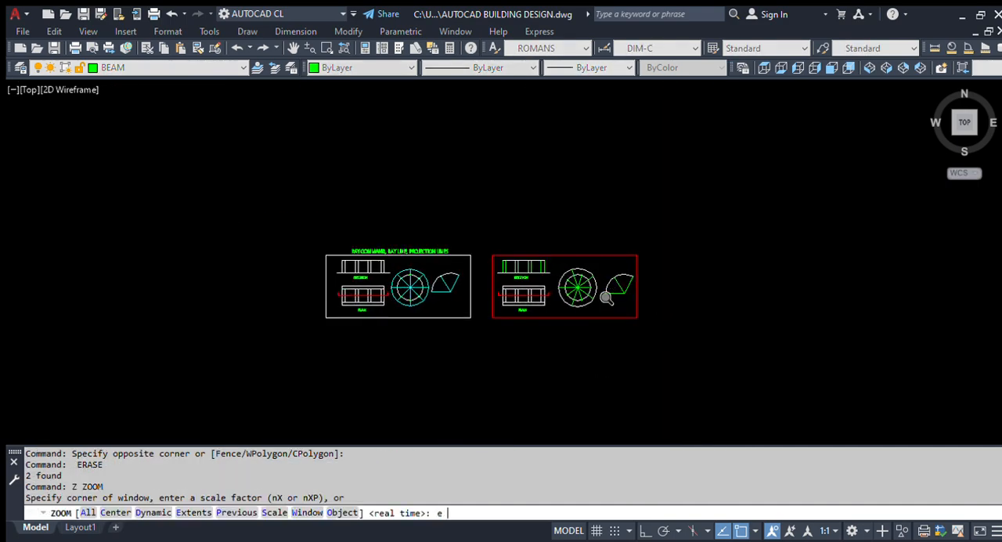
pyautogui.write('e')
pyautogui.press('Return')
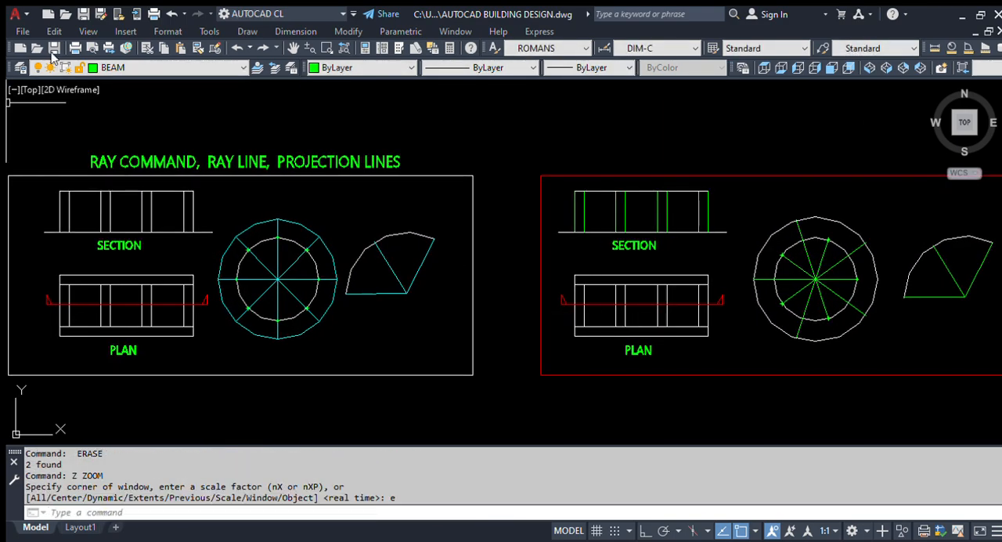